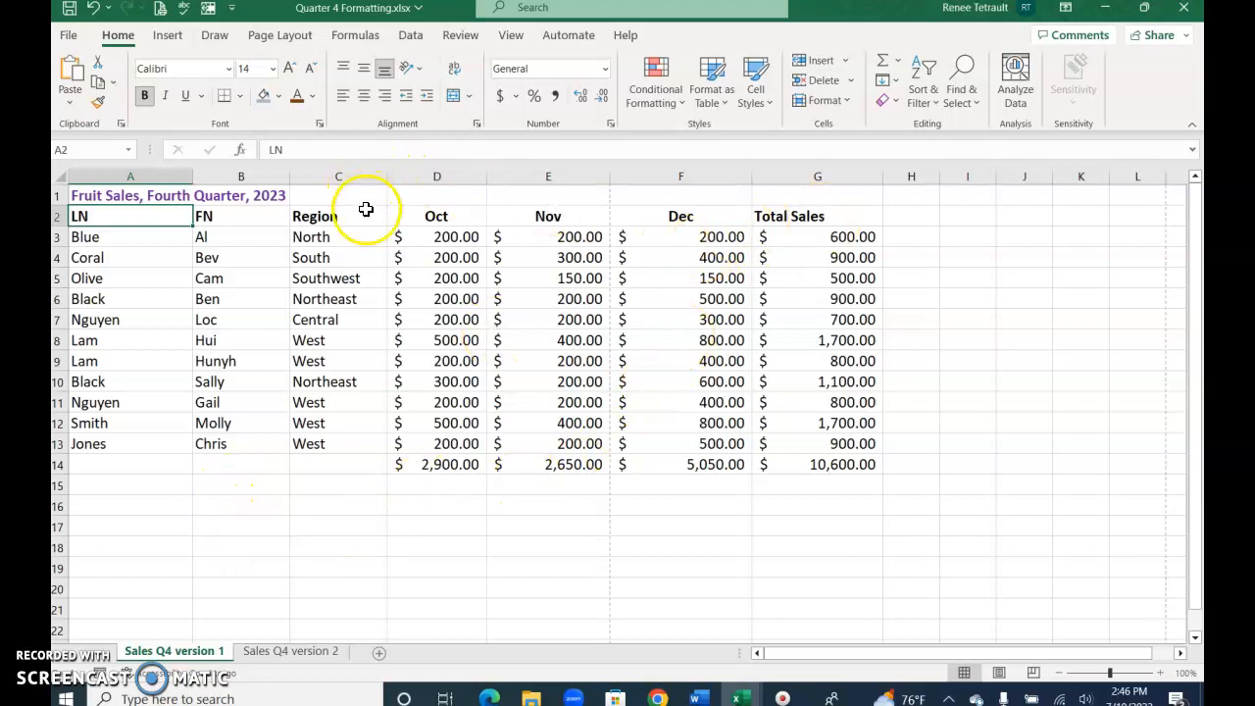
# Step: Set the sheet's print orientation to Landscape and check the print preview pages before and after the change
pyautogui.click(66, 36)
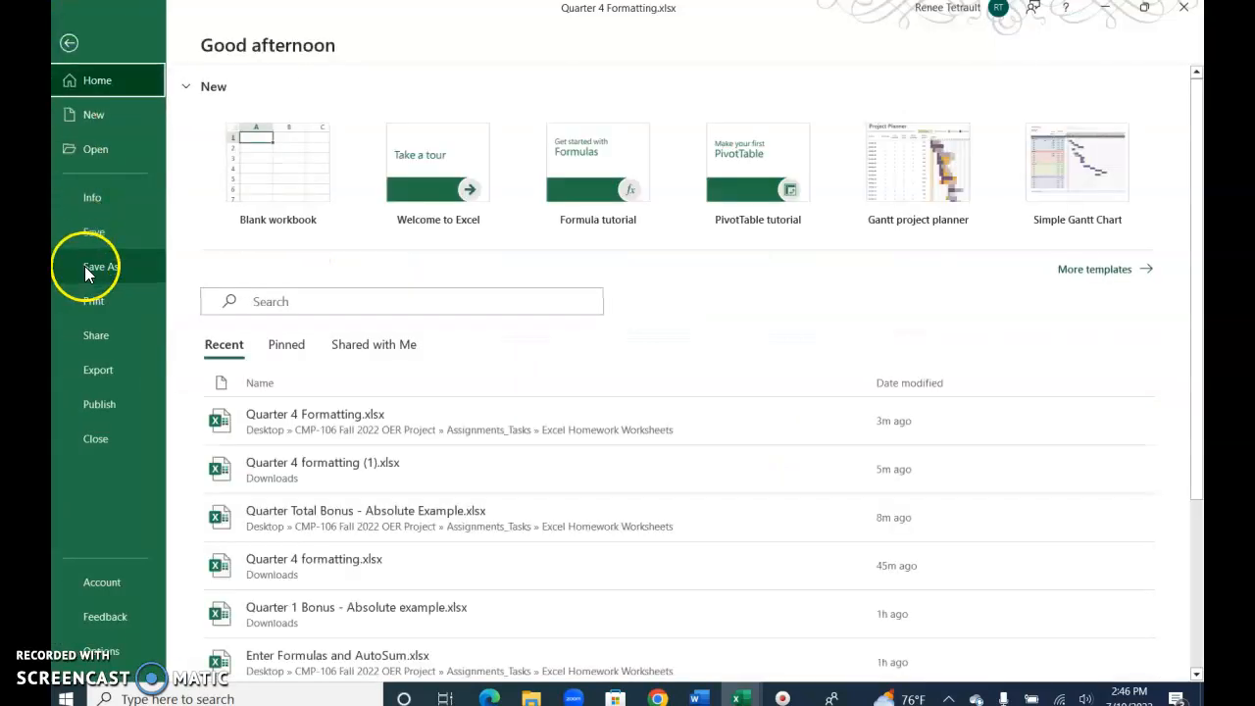
pyautogui.click(94, 306)
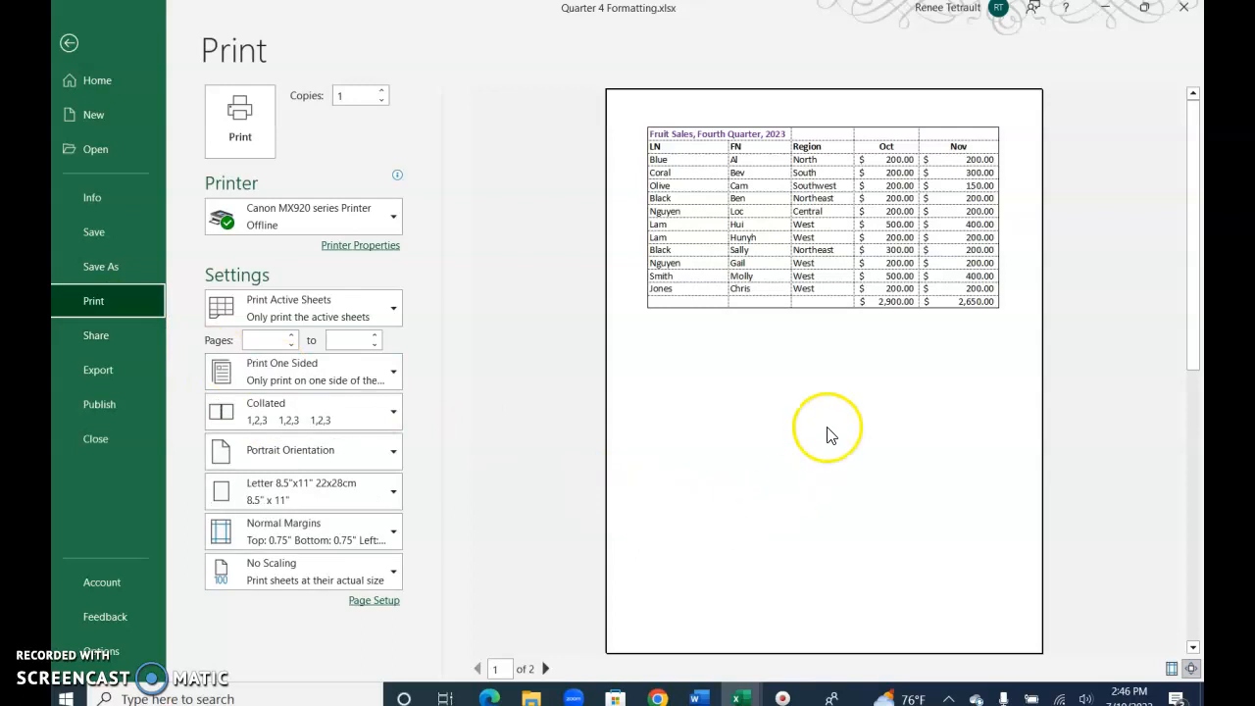
pyautogui.click(545, 668)
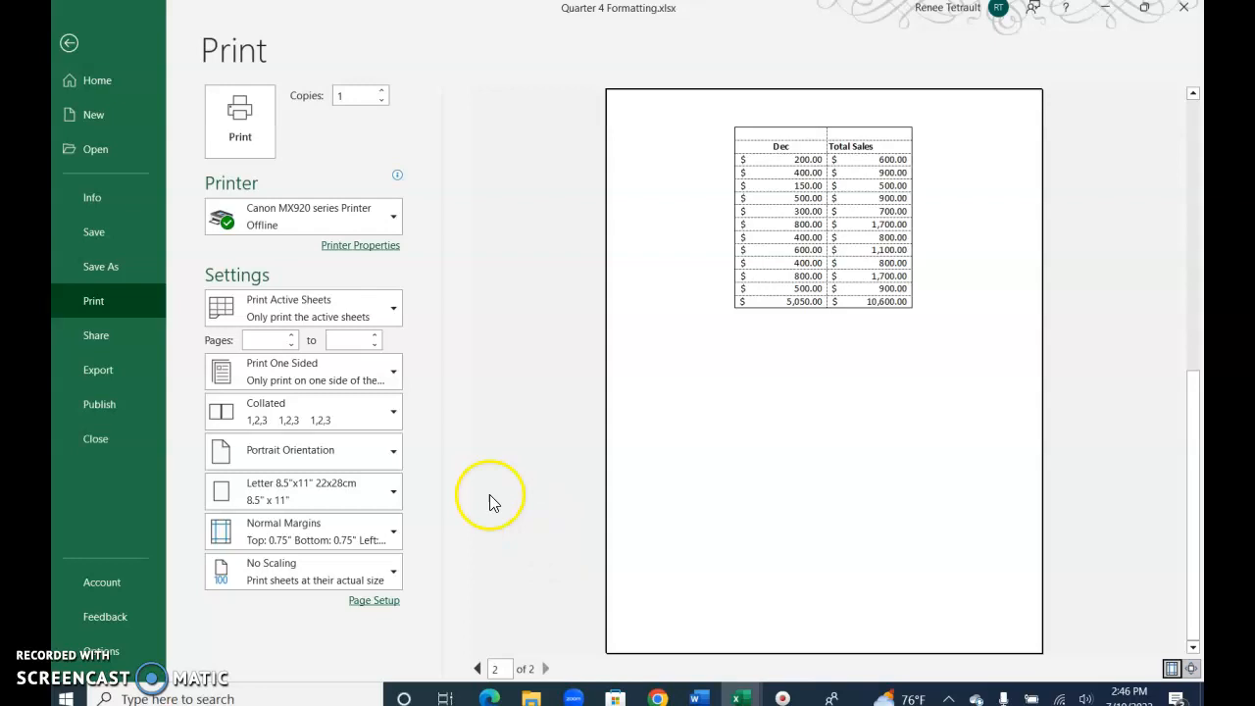
pyautogui.click(279, 462)
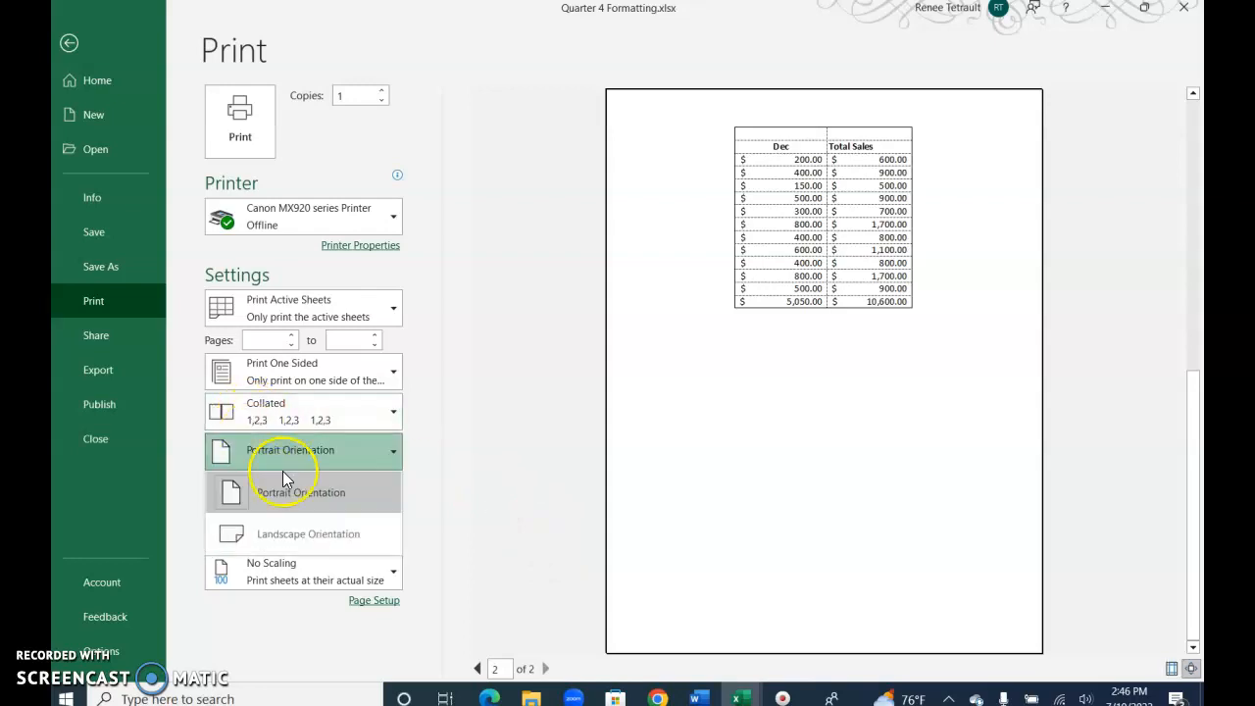
pyautogui.click(291, 535)
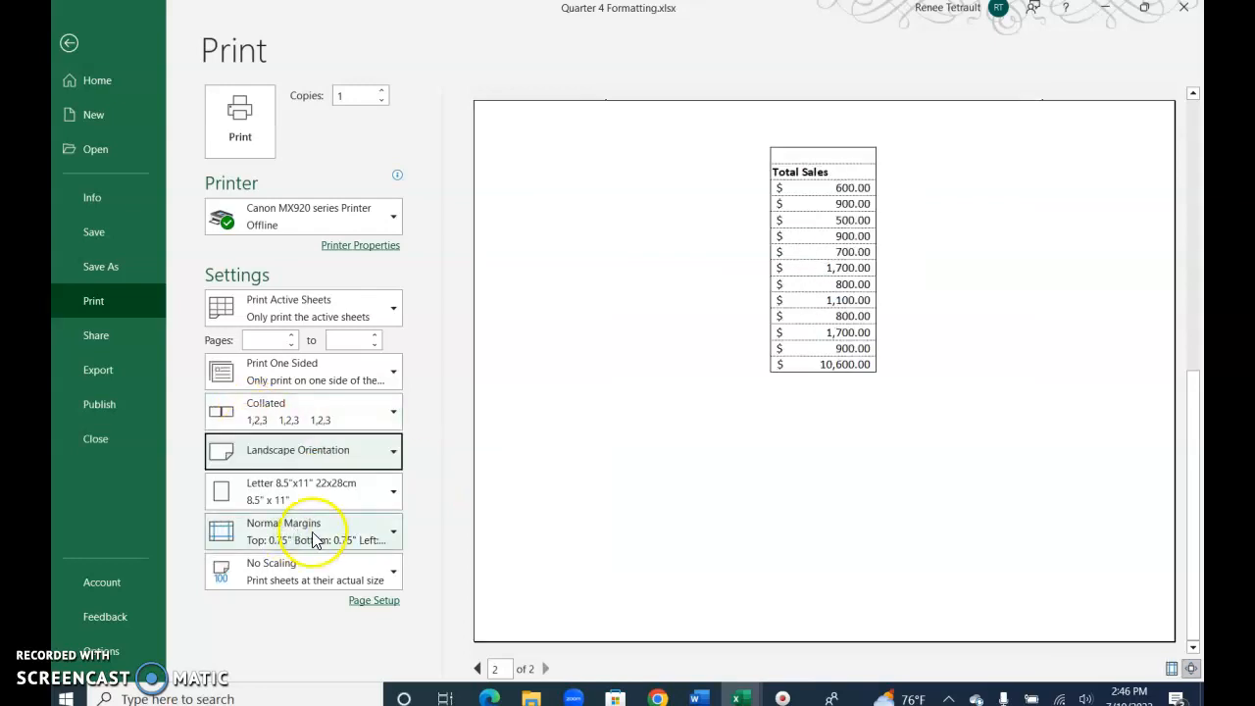
pyautogui.click(477, 667)
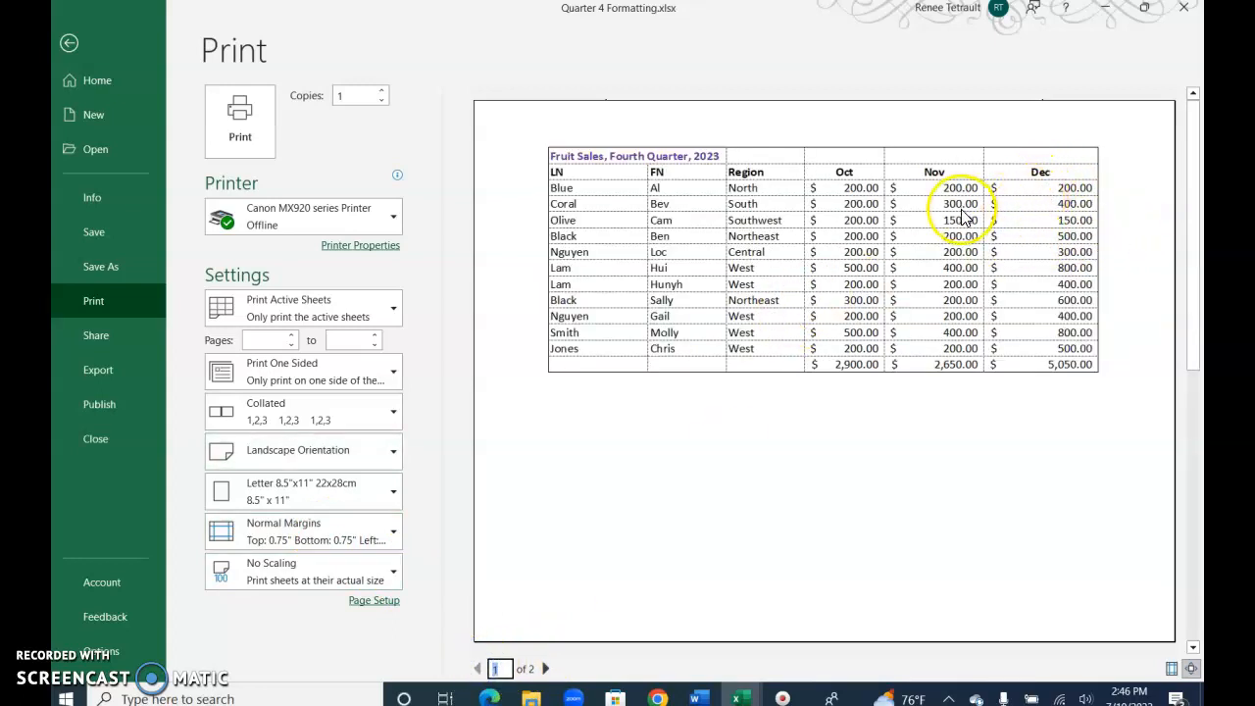
pyautogui.click(69, 44)
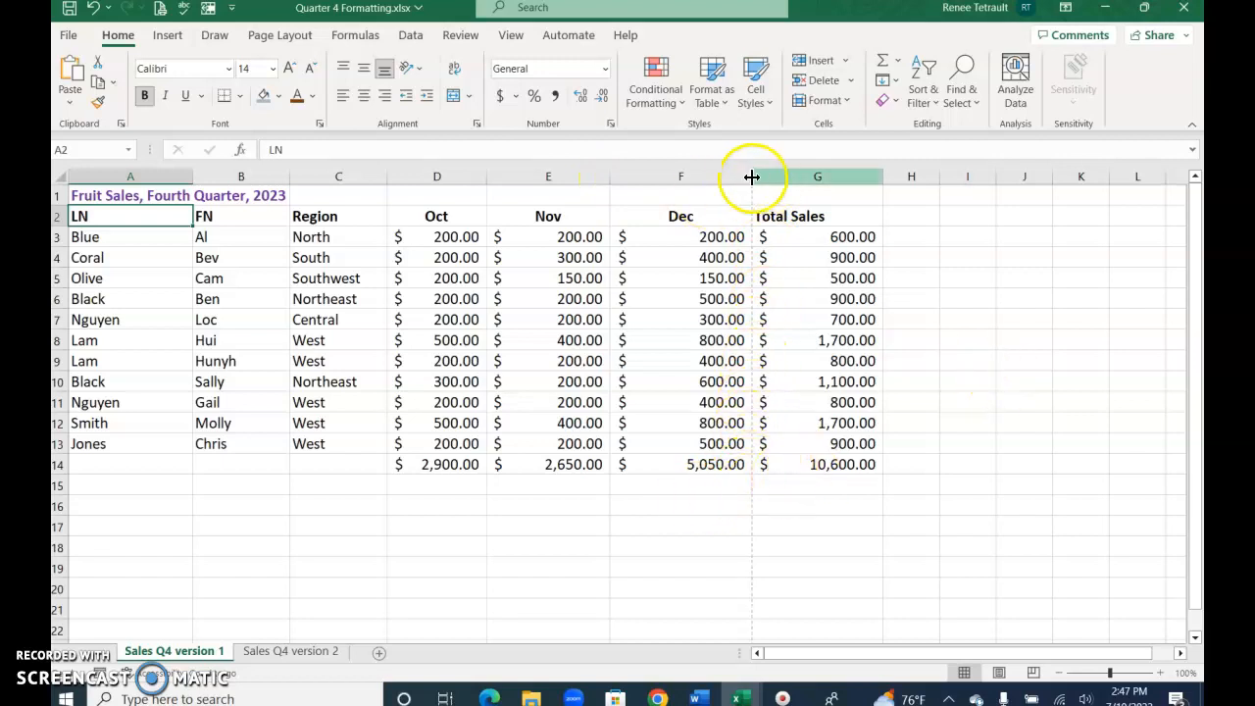
# Step: Narrow columns F, E, G and A slightly so that the Total Sales column fits on the landscape page
pyautogui.moveTo(751, 176); pyautogui.dragTo(740, 176)
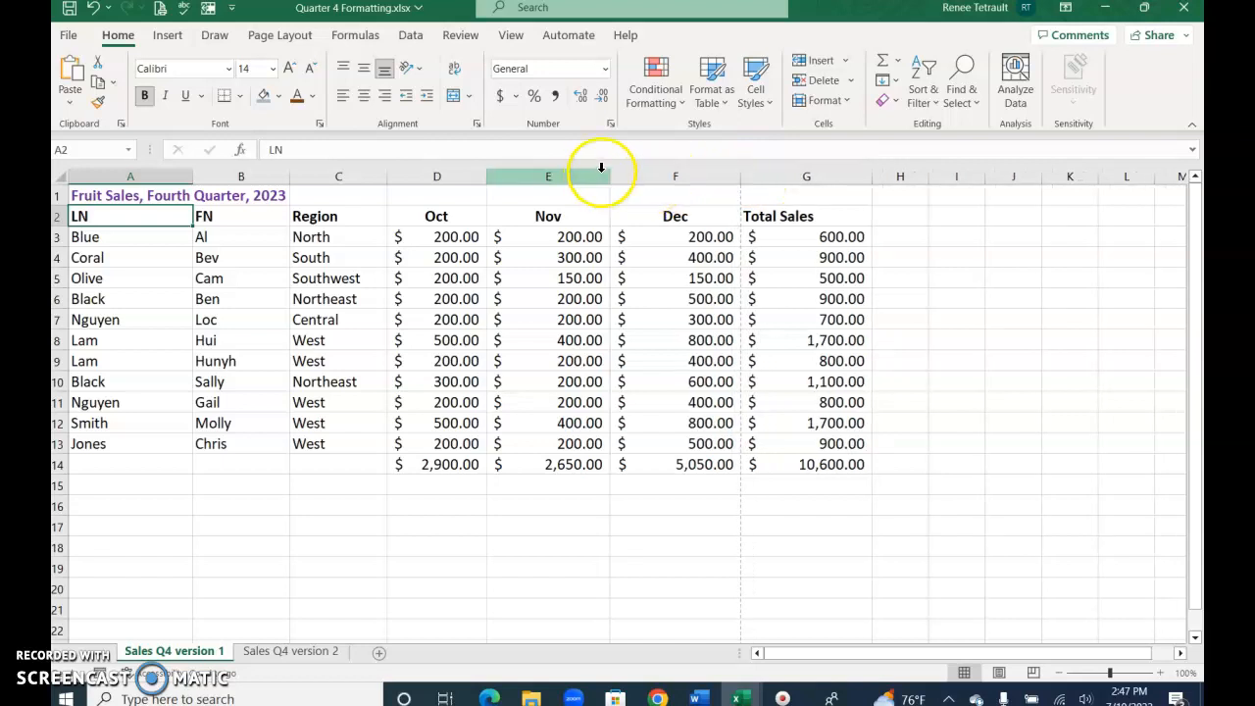
pyautogui.moveTo(608, 173); pyautogui.dragTo(601, 176)
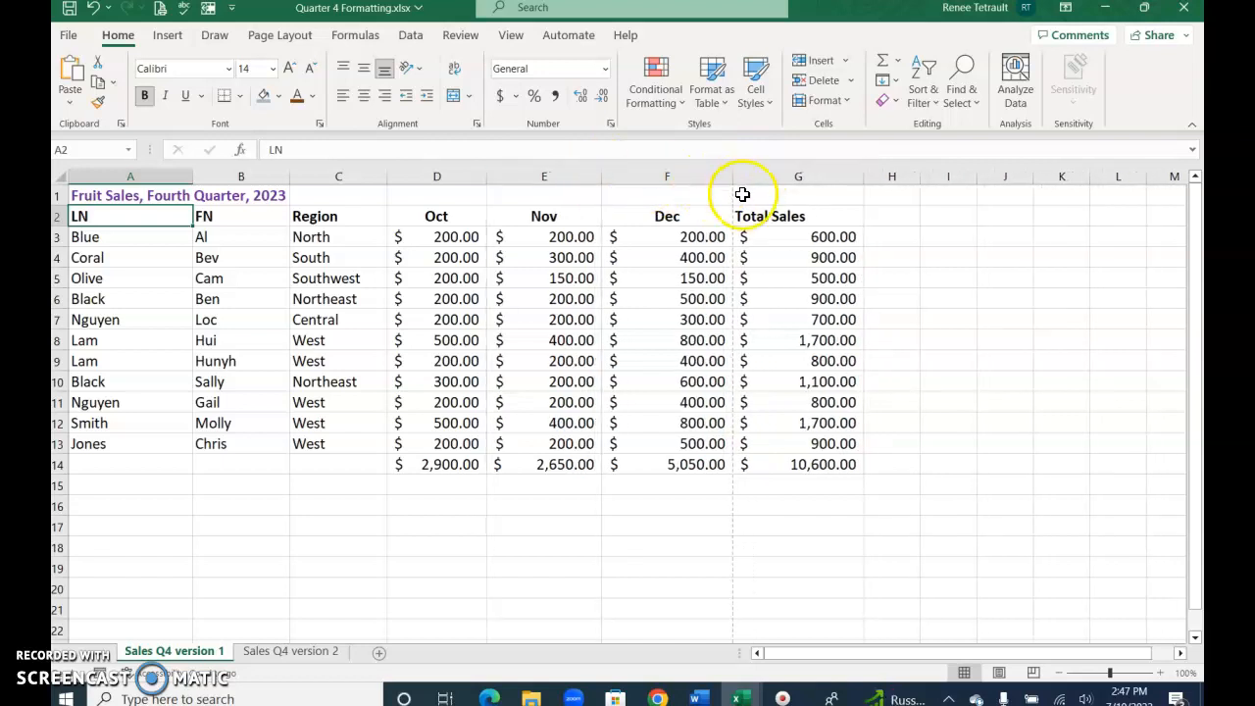
pyautogui.moveTo(731, 181); pyautogui.dragTo(721, 177)
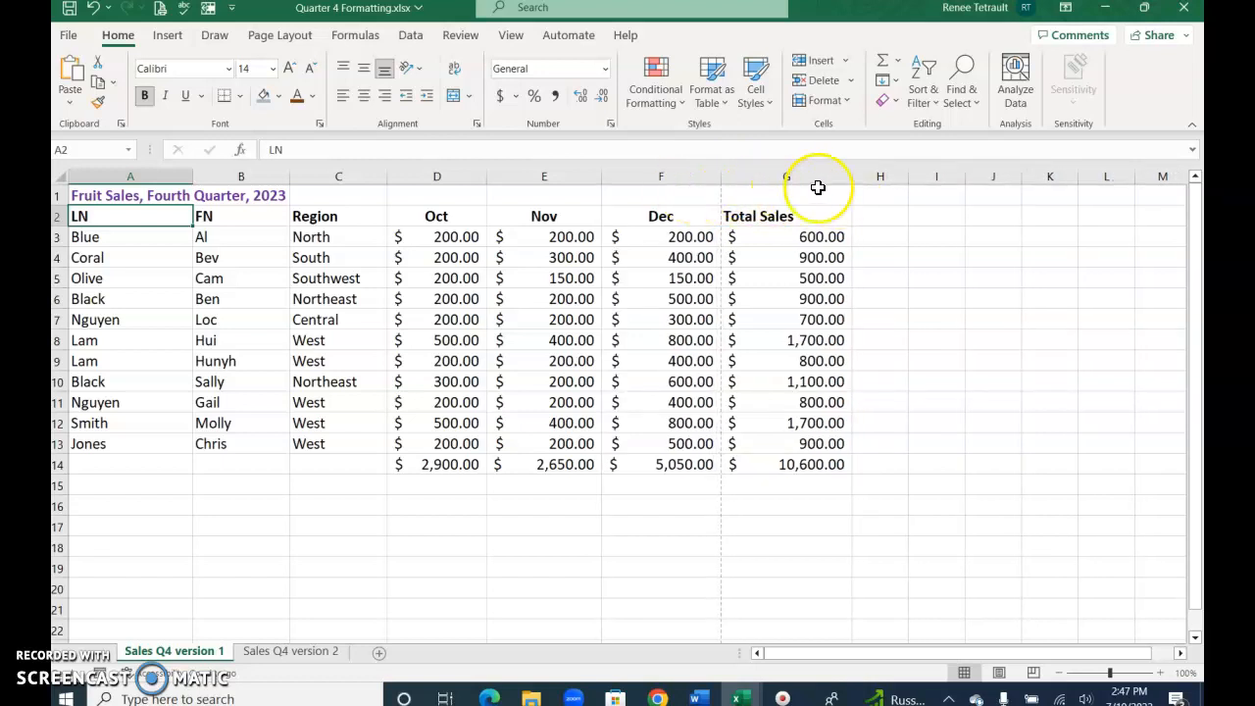
pyautogui.moveTo(852, 178); pyautogui.dragTo(839, 180)
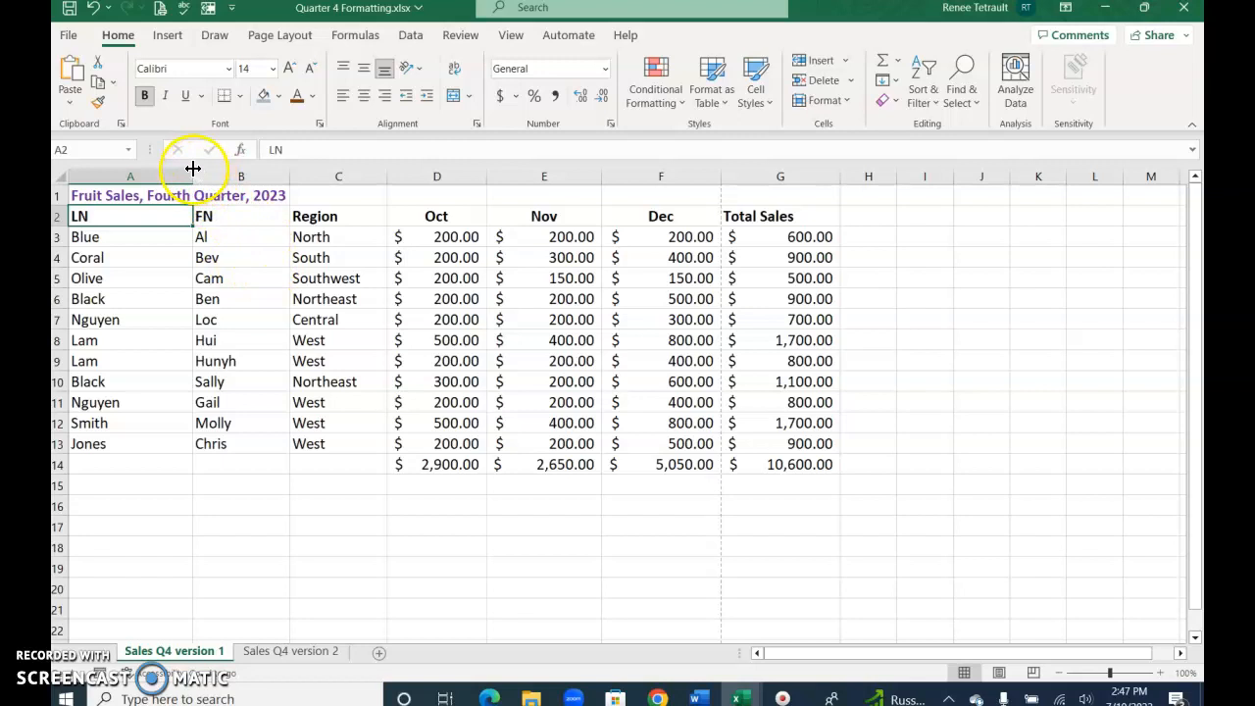
pyautogui.moveTo(190, 178); pyautogui.dragTo(174, 176)
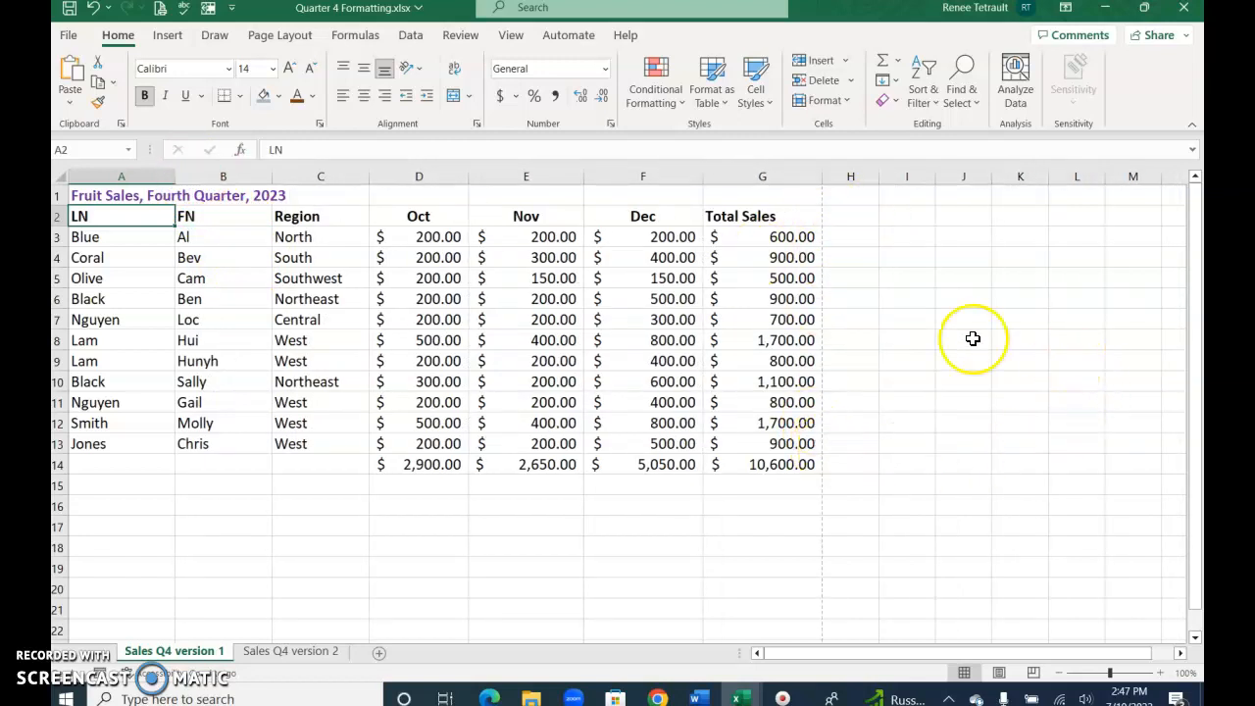
# Step: Check in the print preview how the narrowed sheet fits the page, and return to the worksheet
pyautogui.click(68, 34)
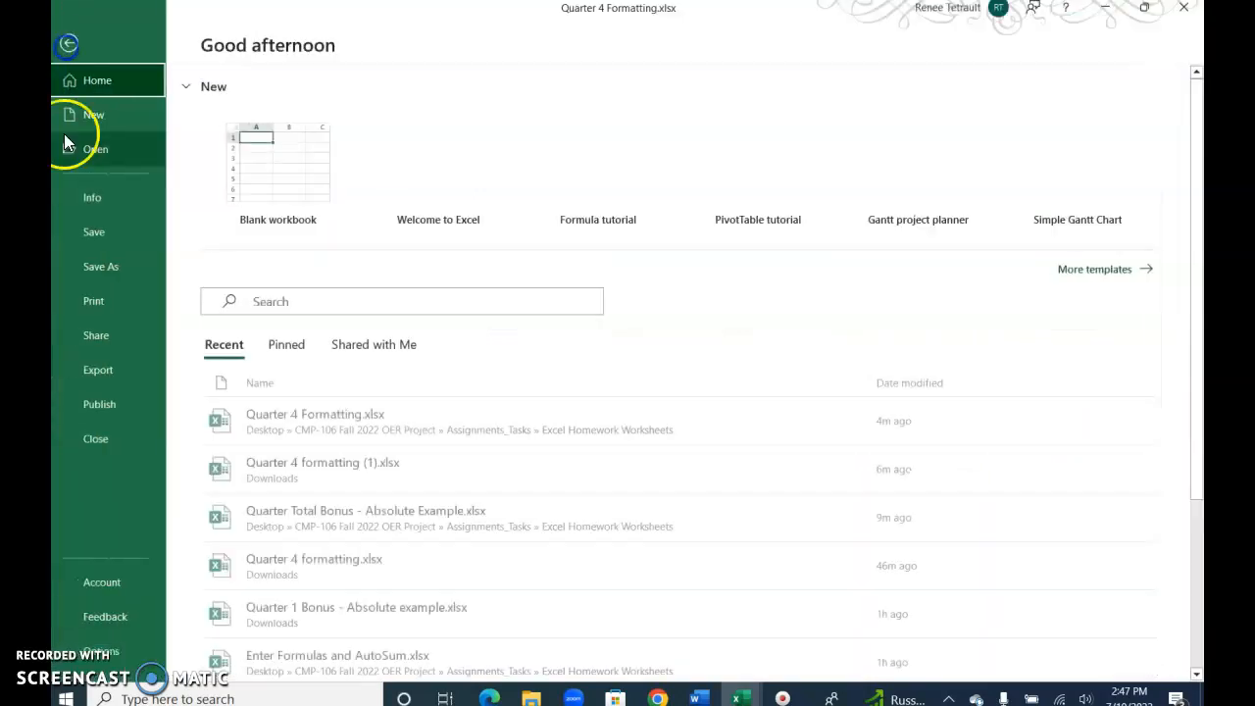
pyautogui.click(95, 304)
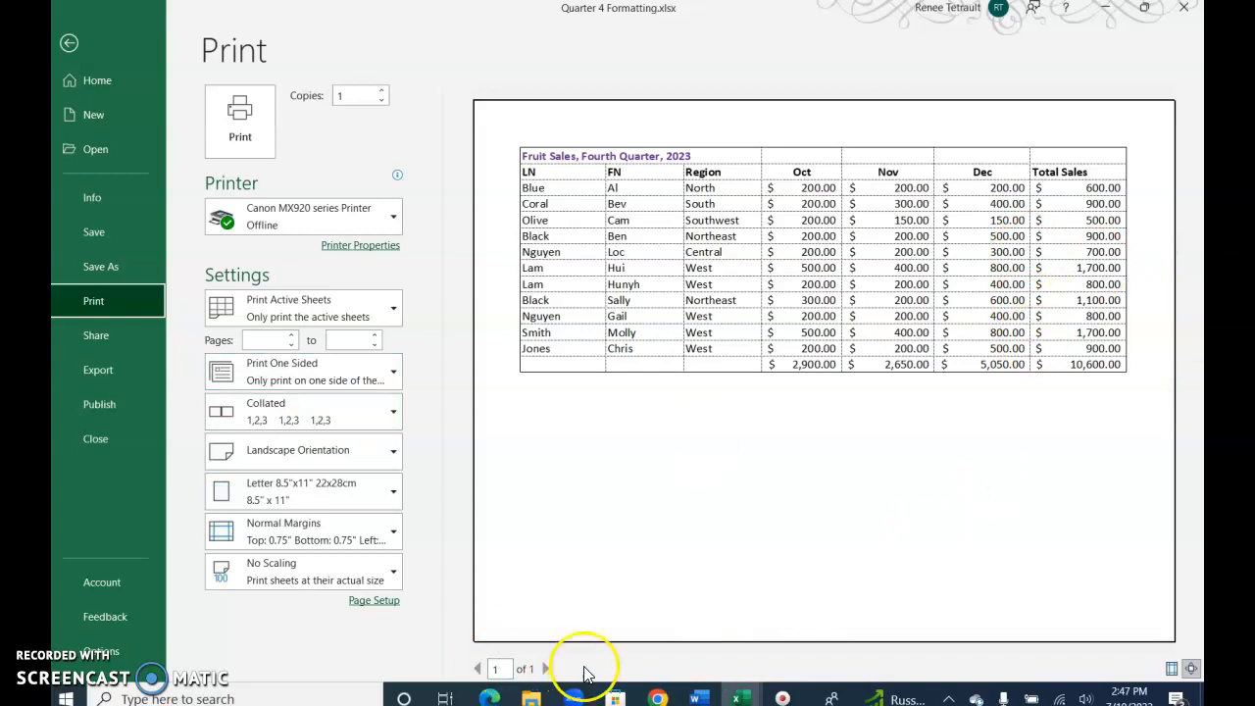
pyautogui.click(69, 42)
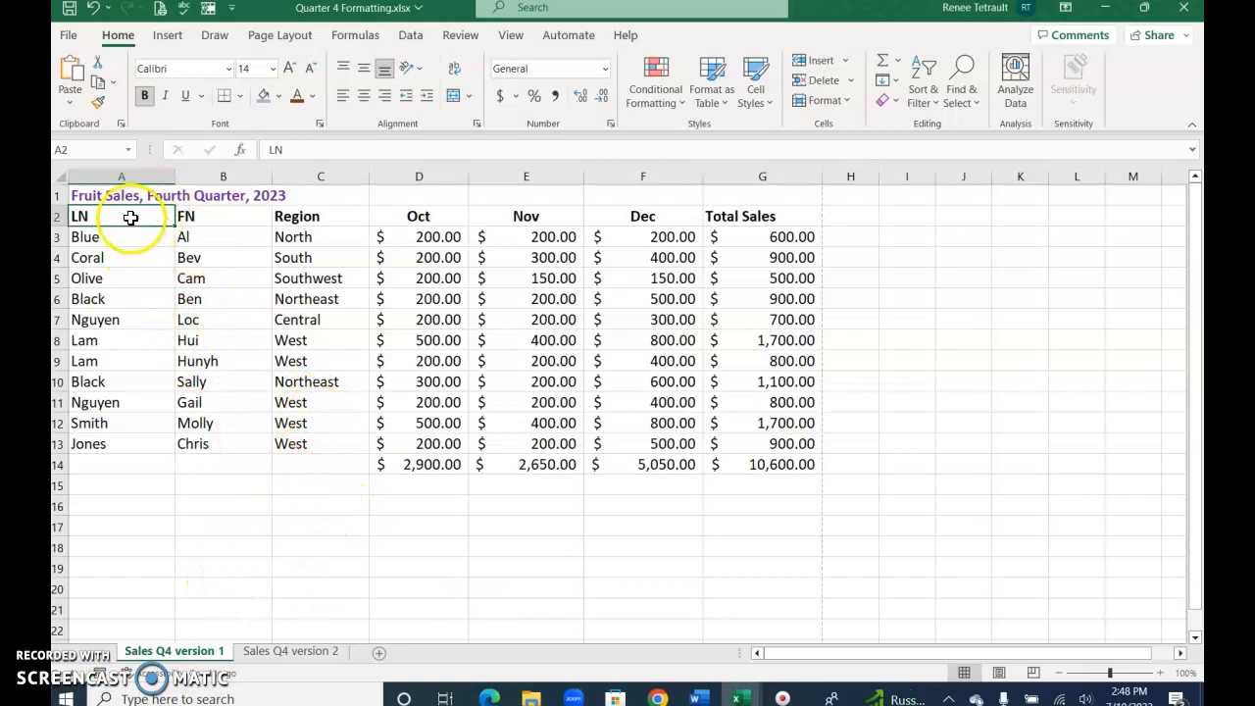
# Step: Format A2:G13 as a table with headers, using the dark table style with an orange header and light blue bands
pyautogui.moveTo(133, 218); pyautogui.dragTo(785, 439)
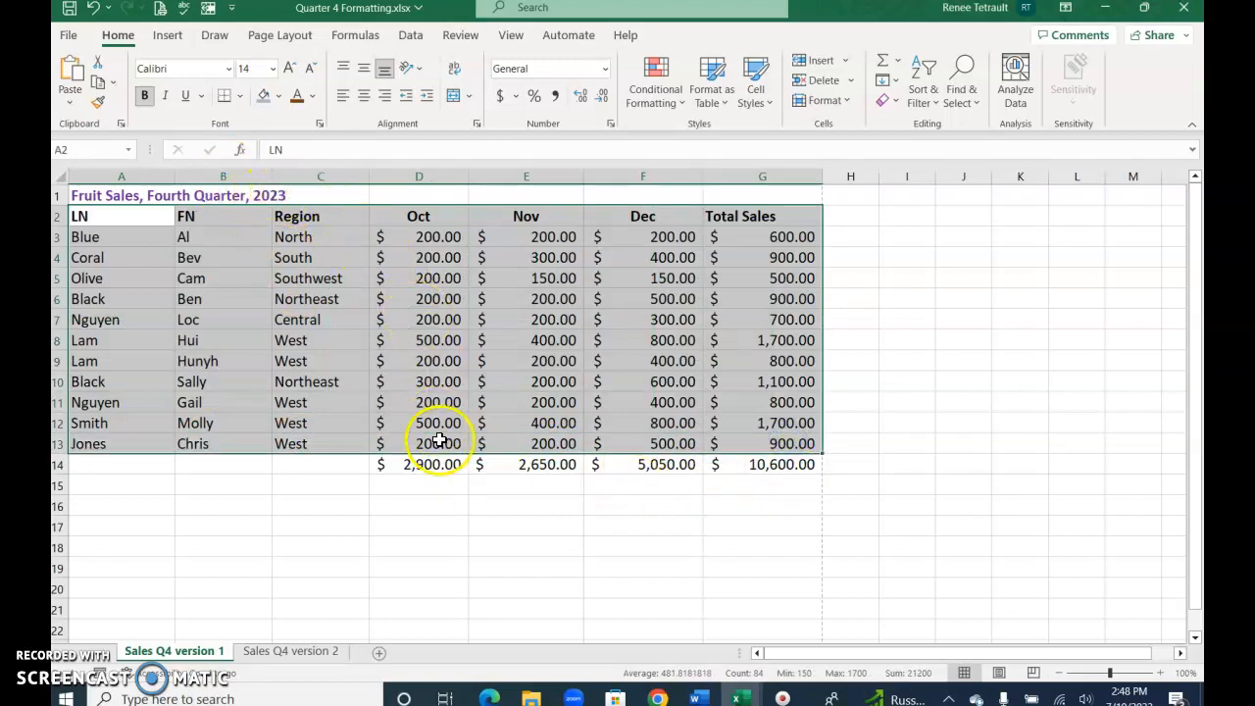
pyautogui.click(720, 93)
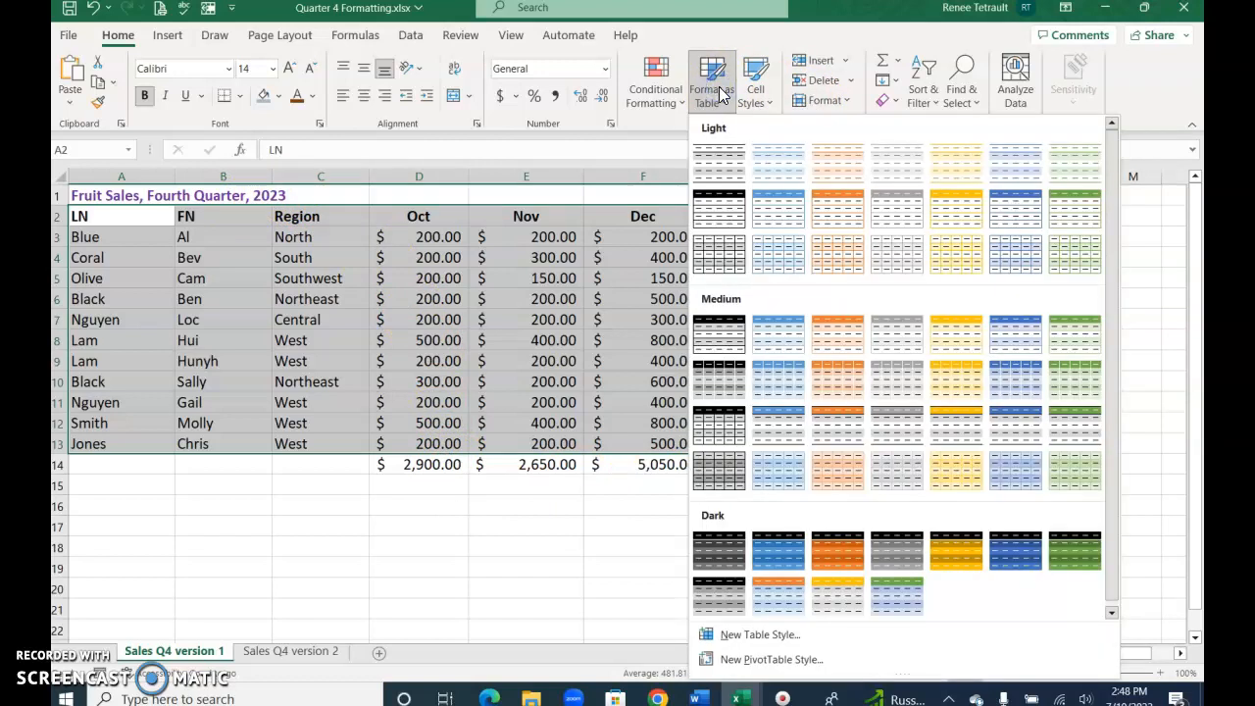
pyautogui.moveTo(1111, 314); pyautogui.dragTo(1113, 324)
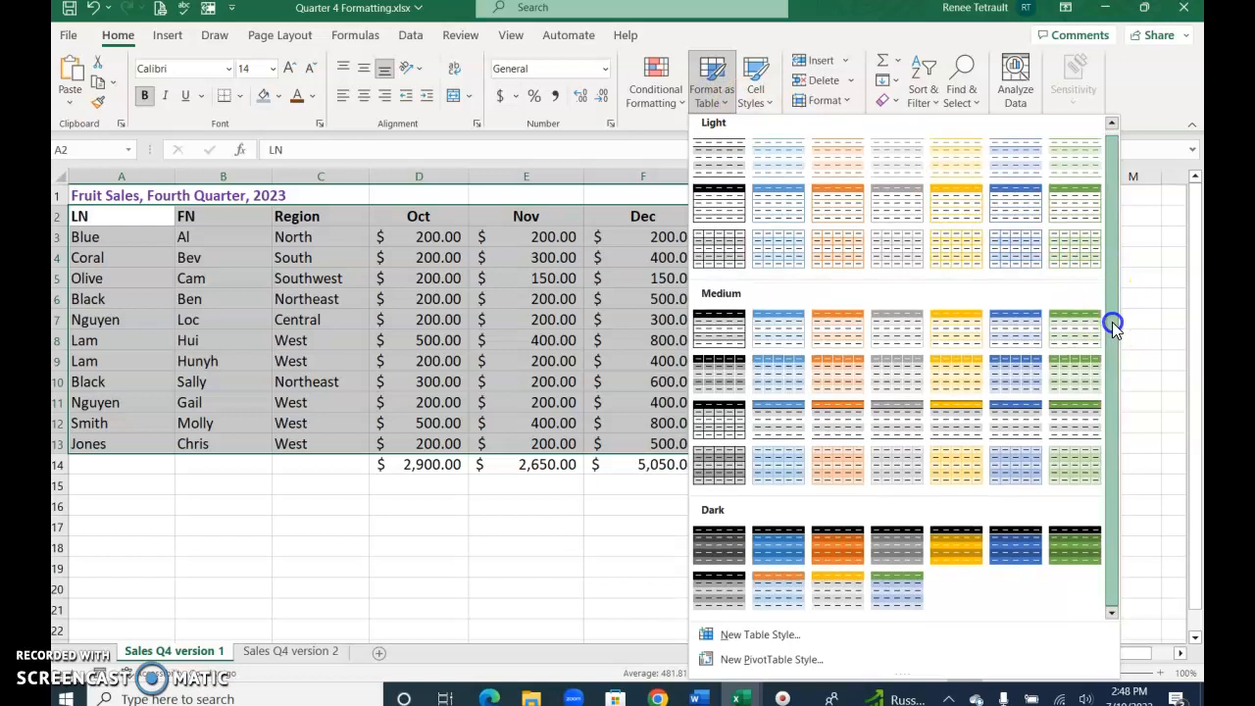
pyautogui.moveTo(1122, 440); pyautogui.dragTo(1121, 437)
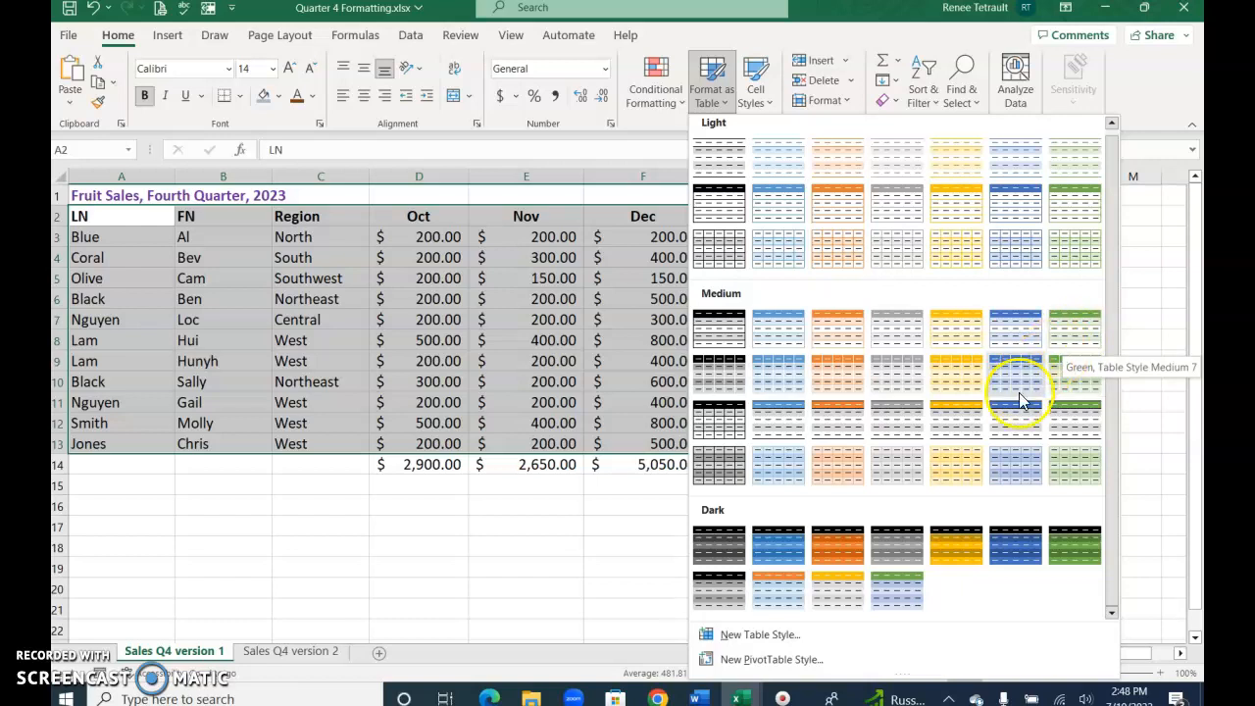
pyautogui.click(793, 423)
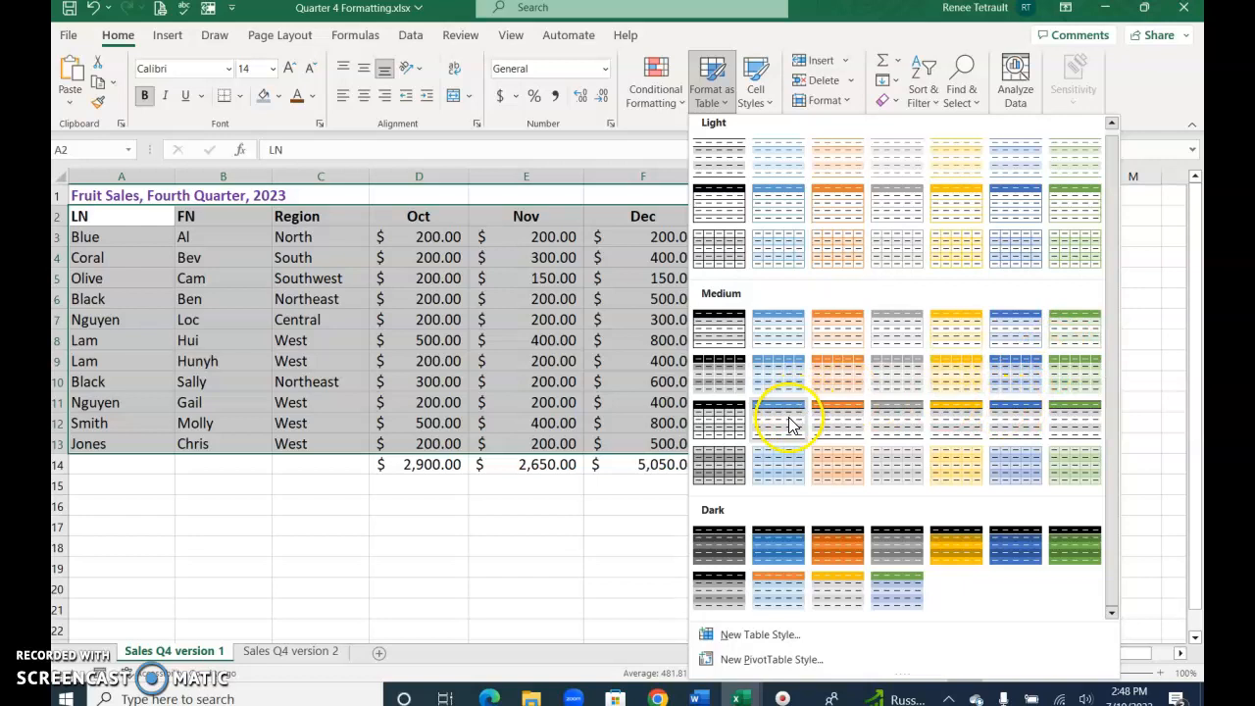
pyautogui.click(769, 592)
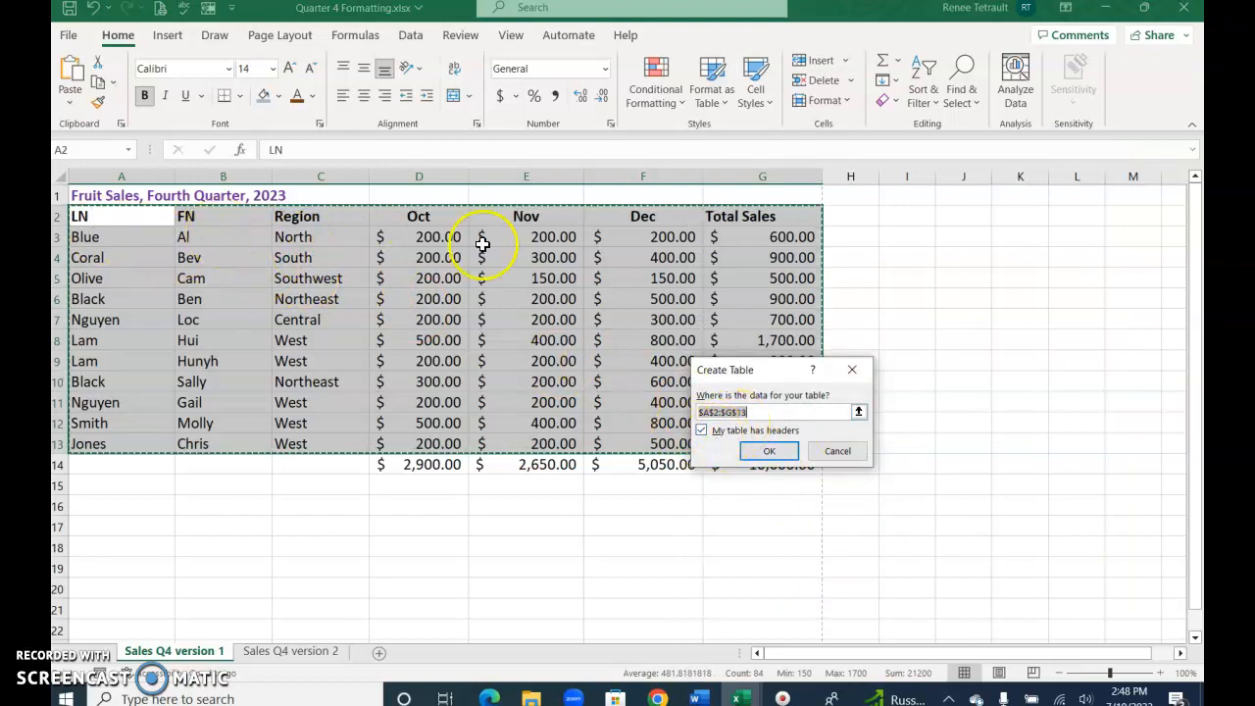
pyautogui.click(768, 452)
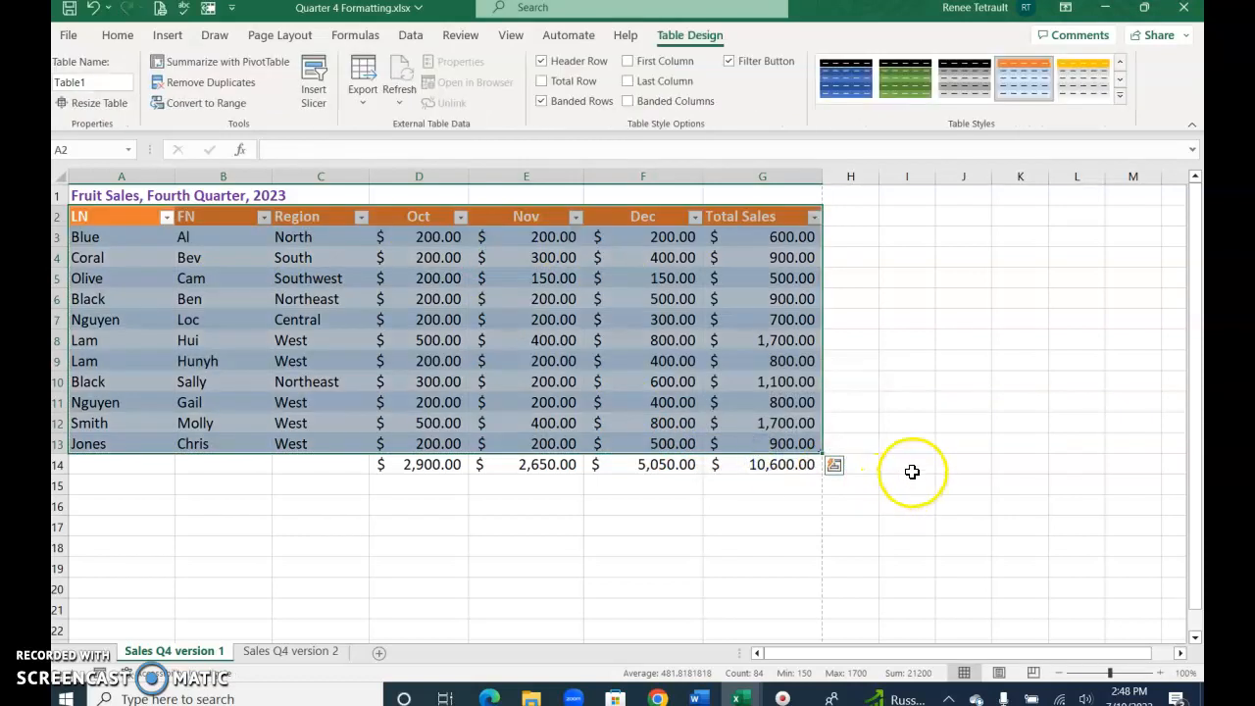
pyautogui.click(835, 419)
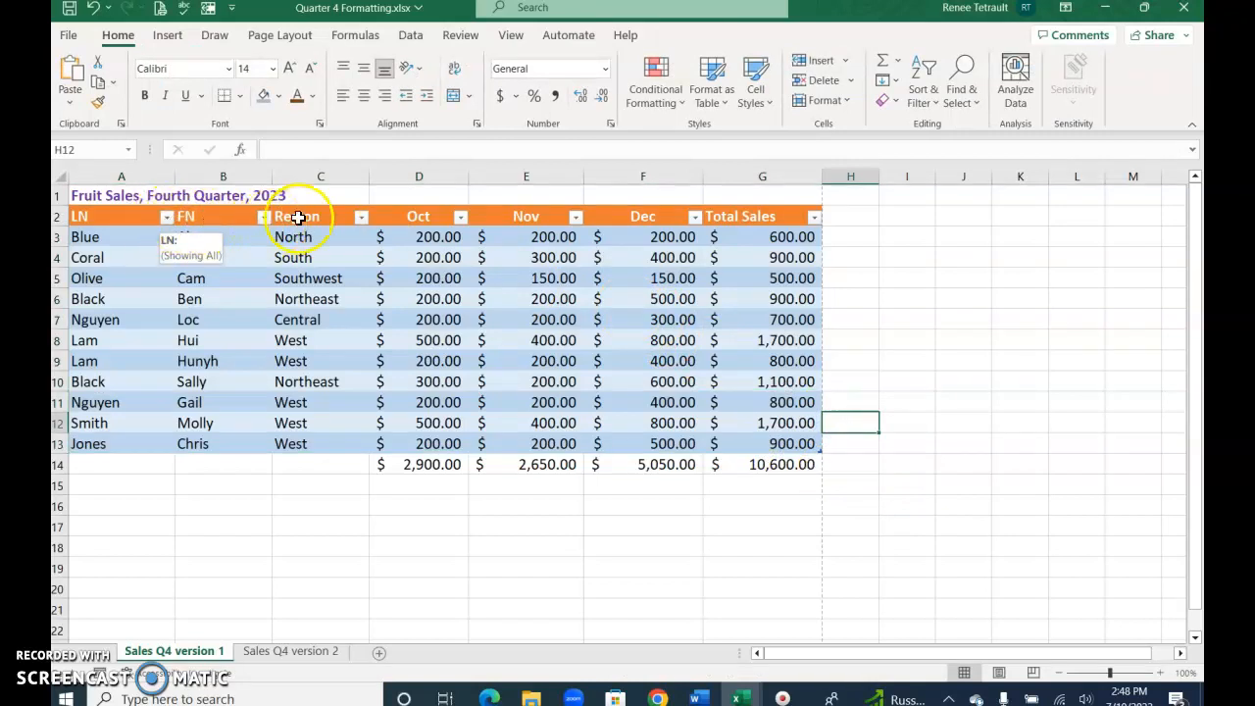
# Step: Sort the table by Total Sales from smallest to largest, and re-sort it from largest to smallest
pyautogui.click(813, 216)
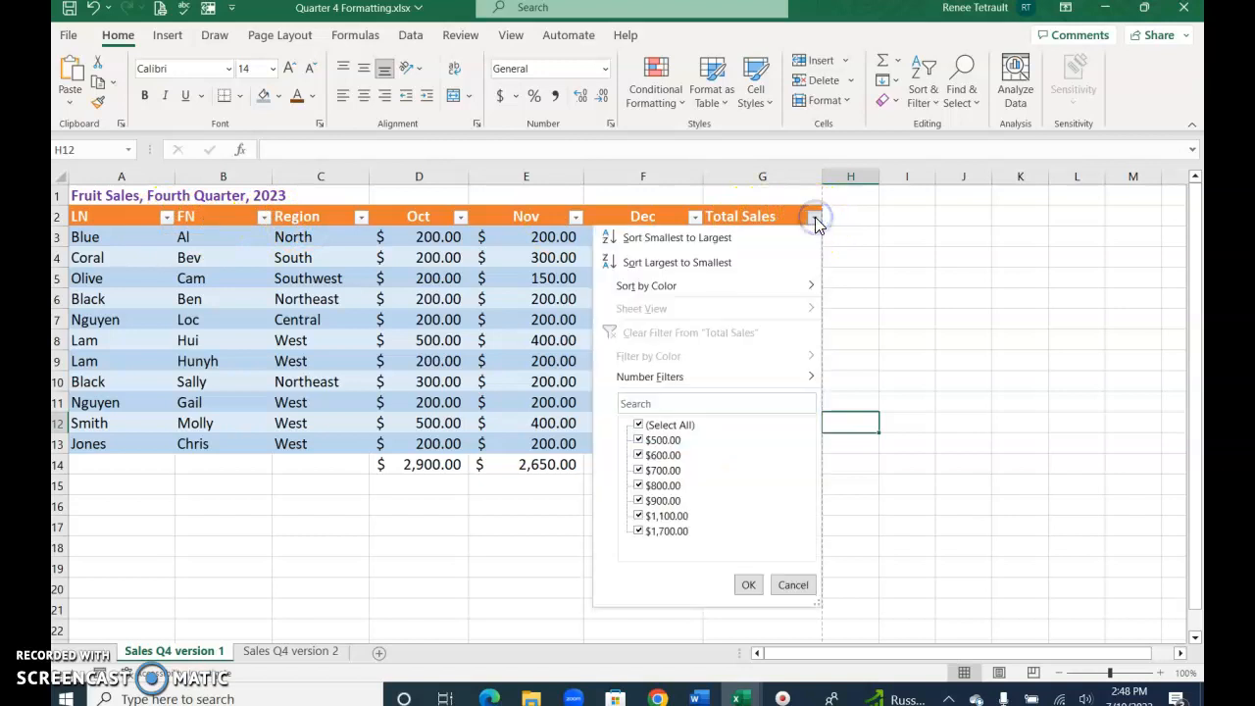
pyautogui.click(720, 240)
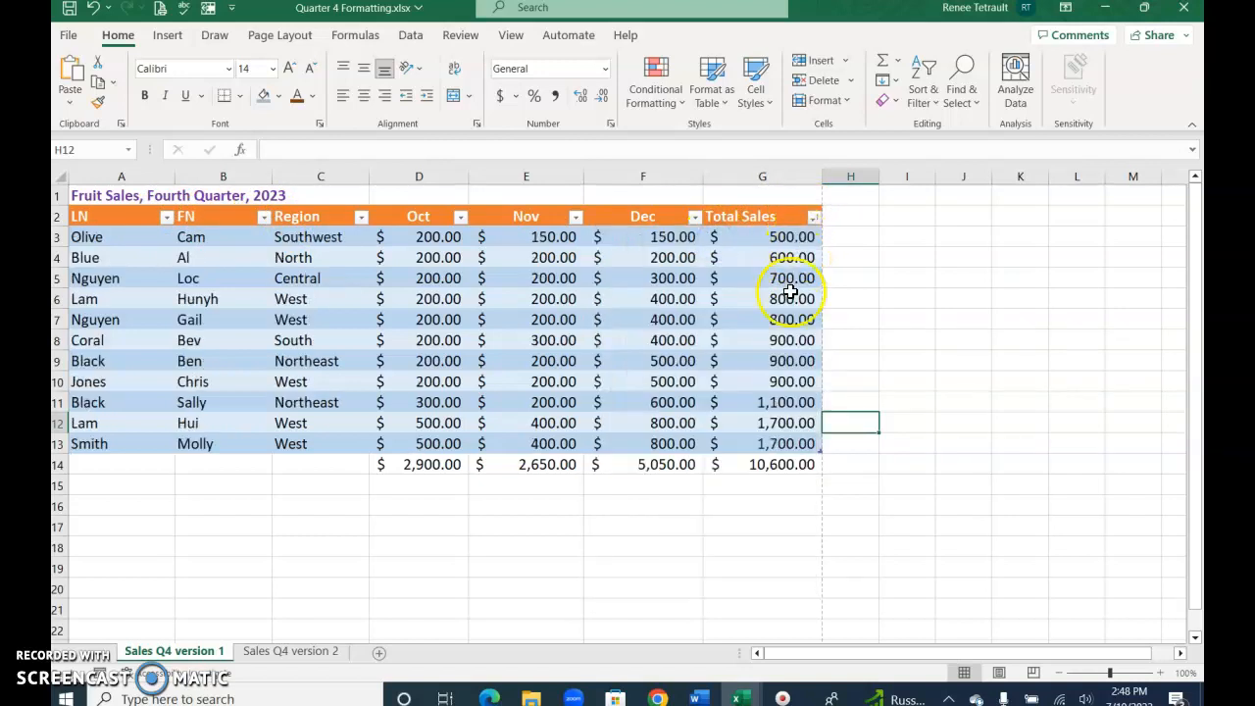
pyautogui.click(814, 217)
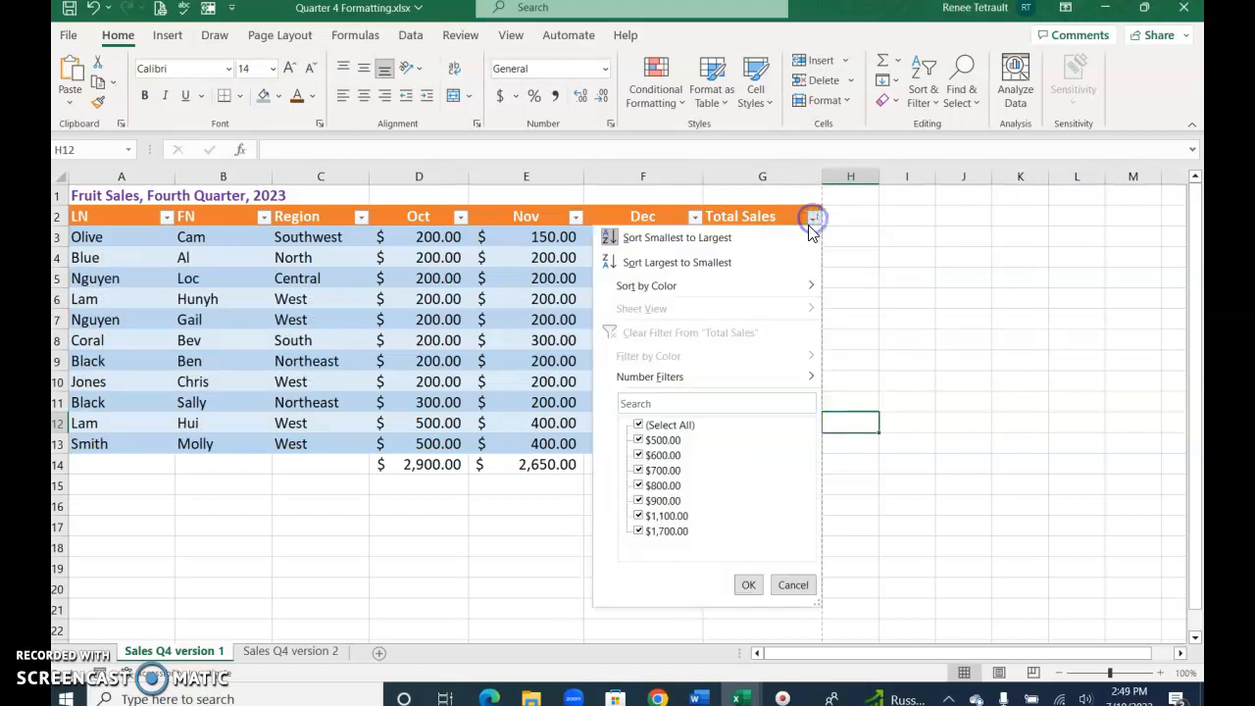
pyautogui.click(695, 261)
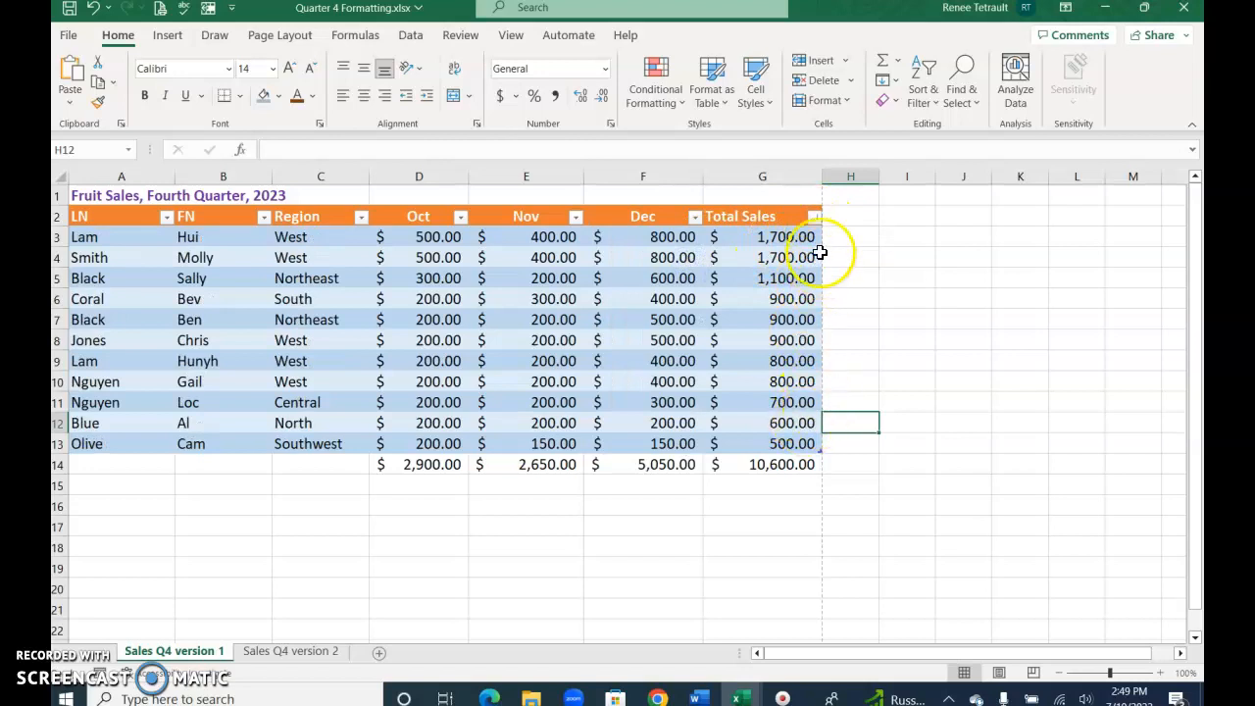
pyautogui.click(814, 217)
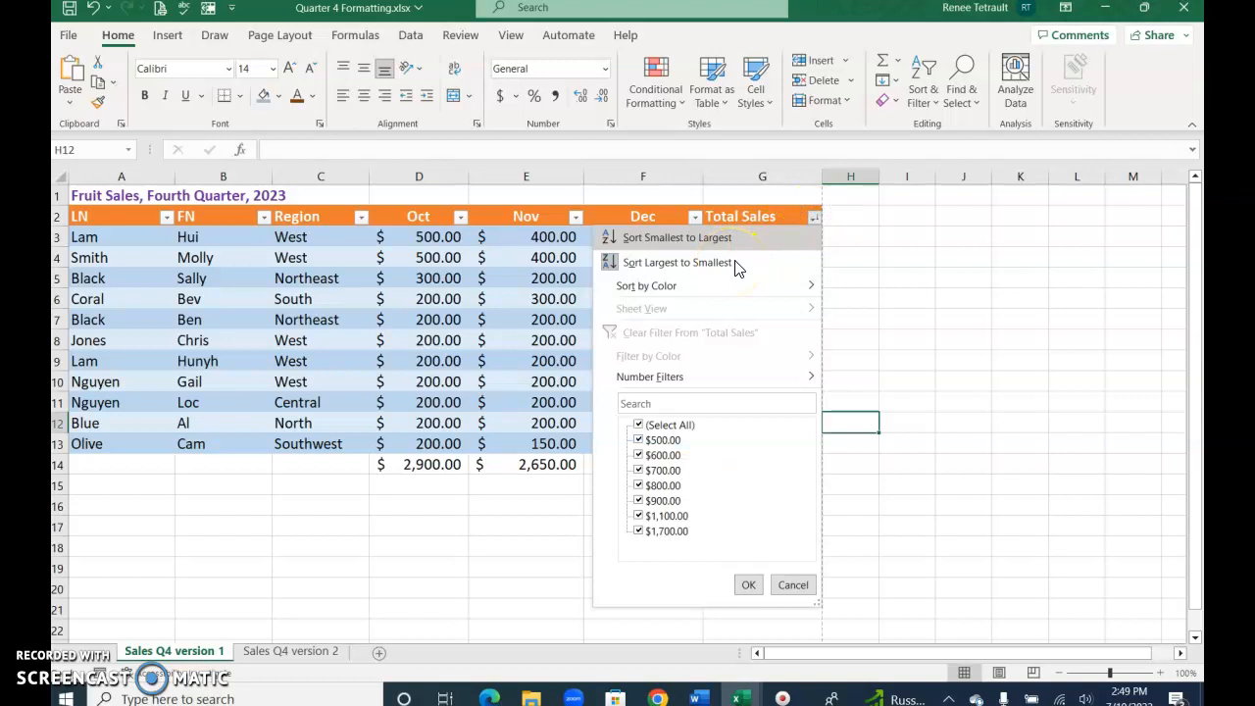
pyautogui.click(840, 229)
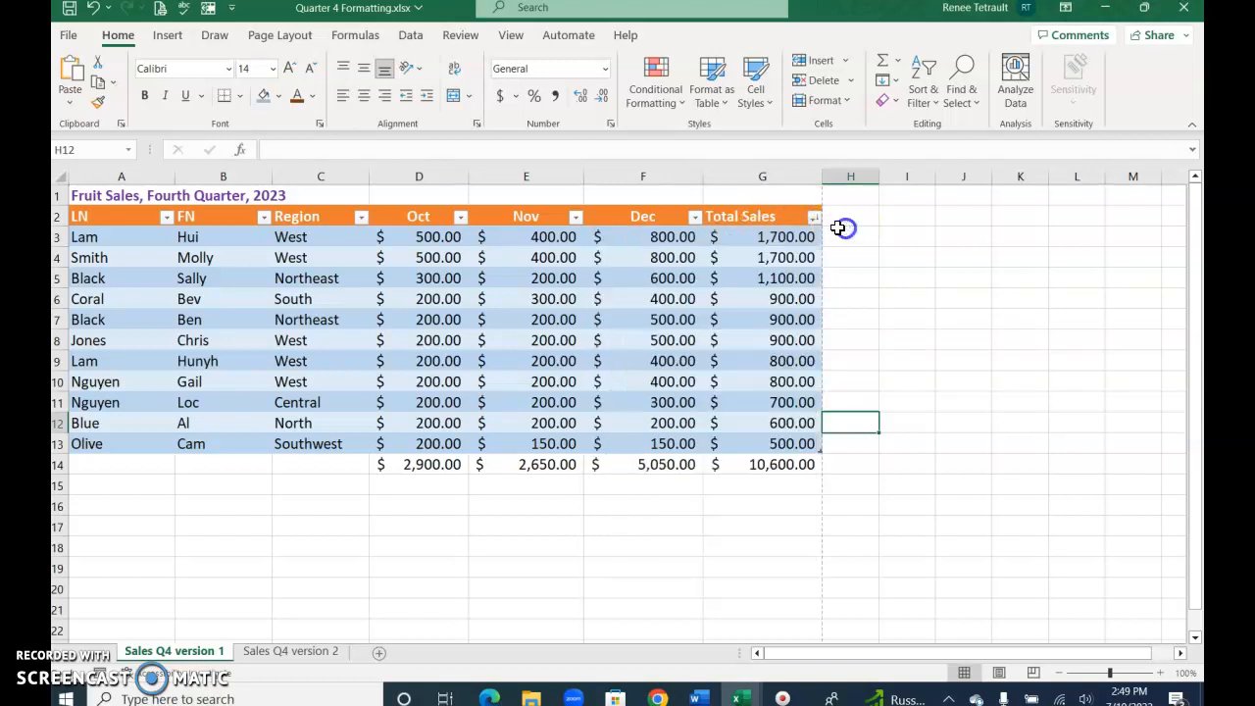
# Step: Sort the table alphabetically by the LN column, A to Z
pyautogui.click(168, 220)
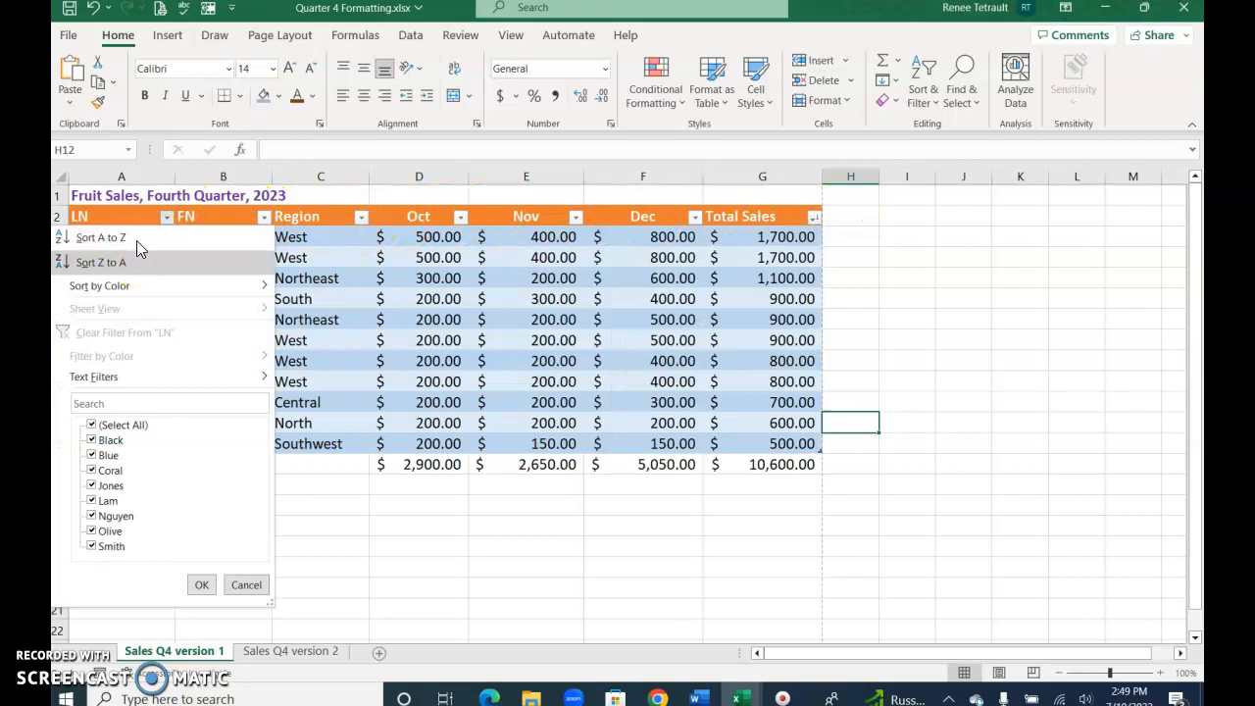
pyautogui.click(136, 239)
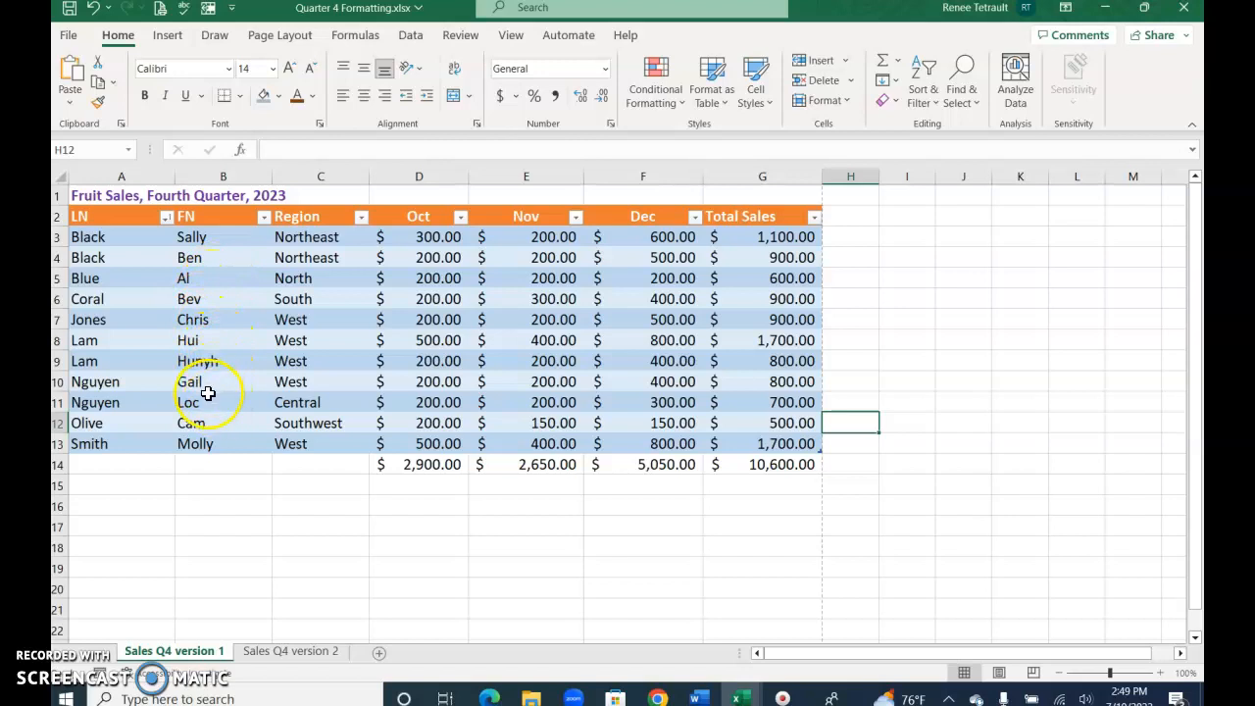
# Step: Sort the table A to Z by FN first and by LN second, so rows sharing a last name are ordered by first name
pyautogui.click(266, 223)
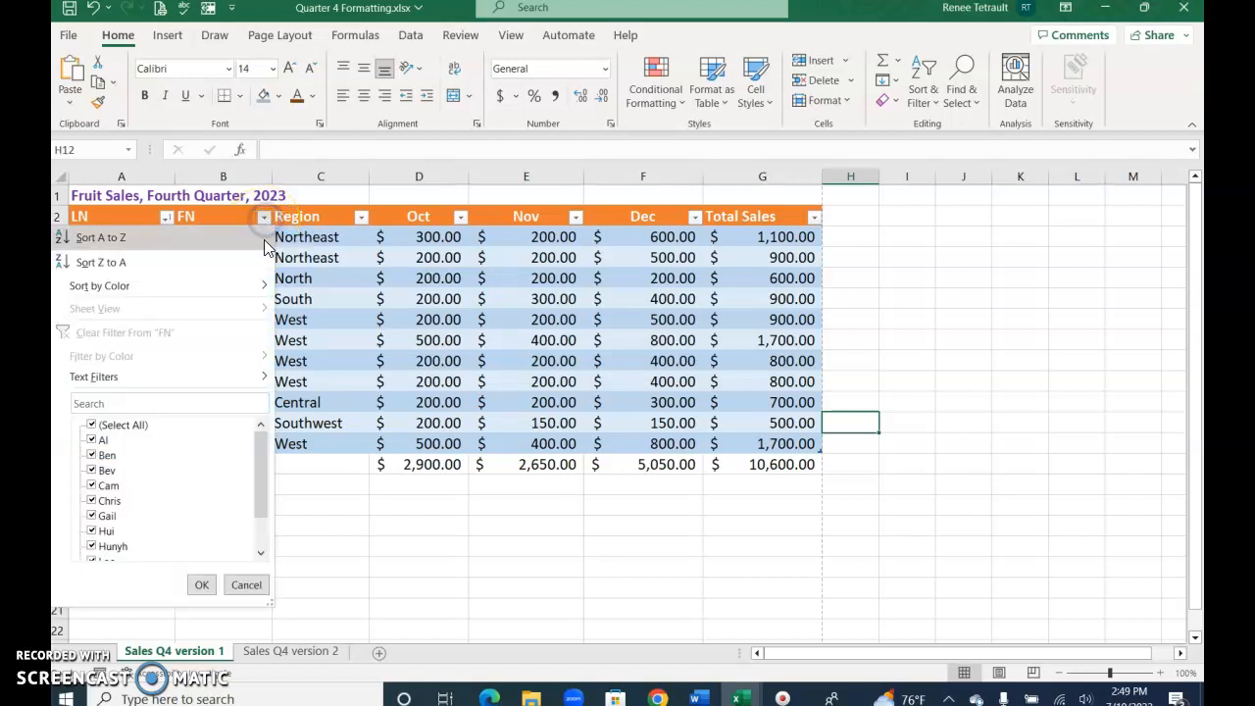
pyautogui.click(133, 240)
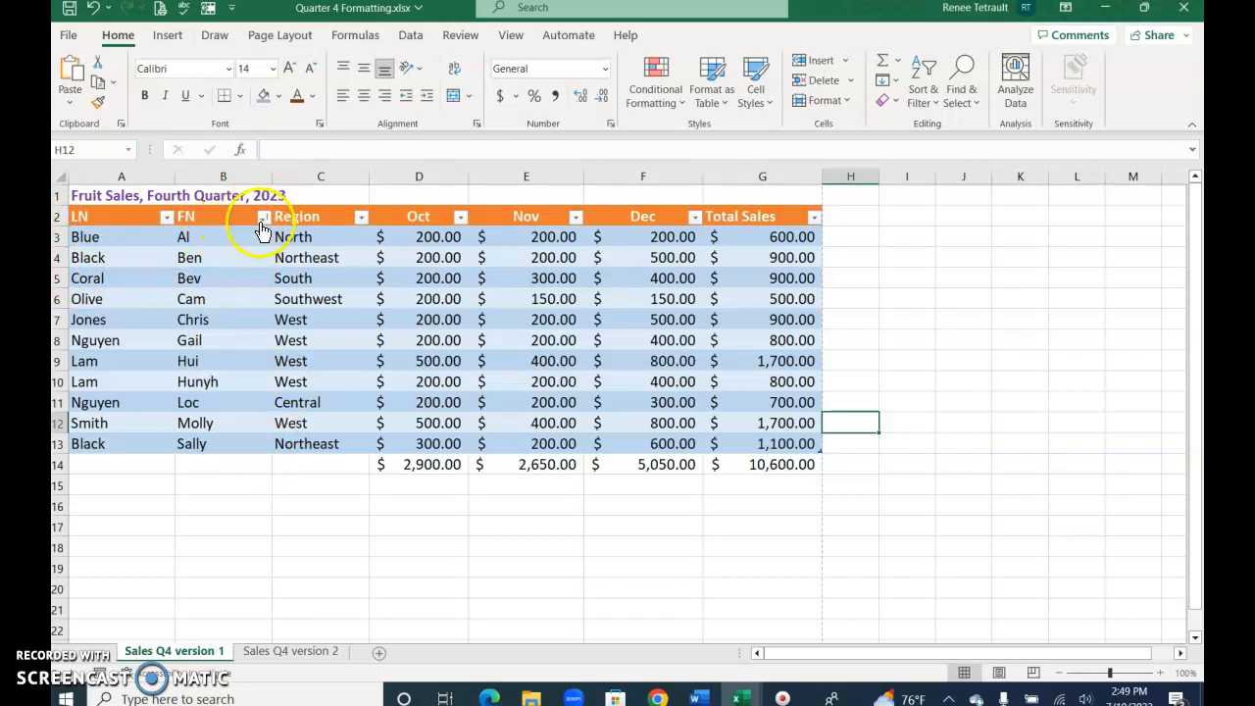
pyautogui.click(170, 218)
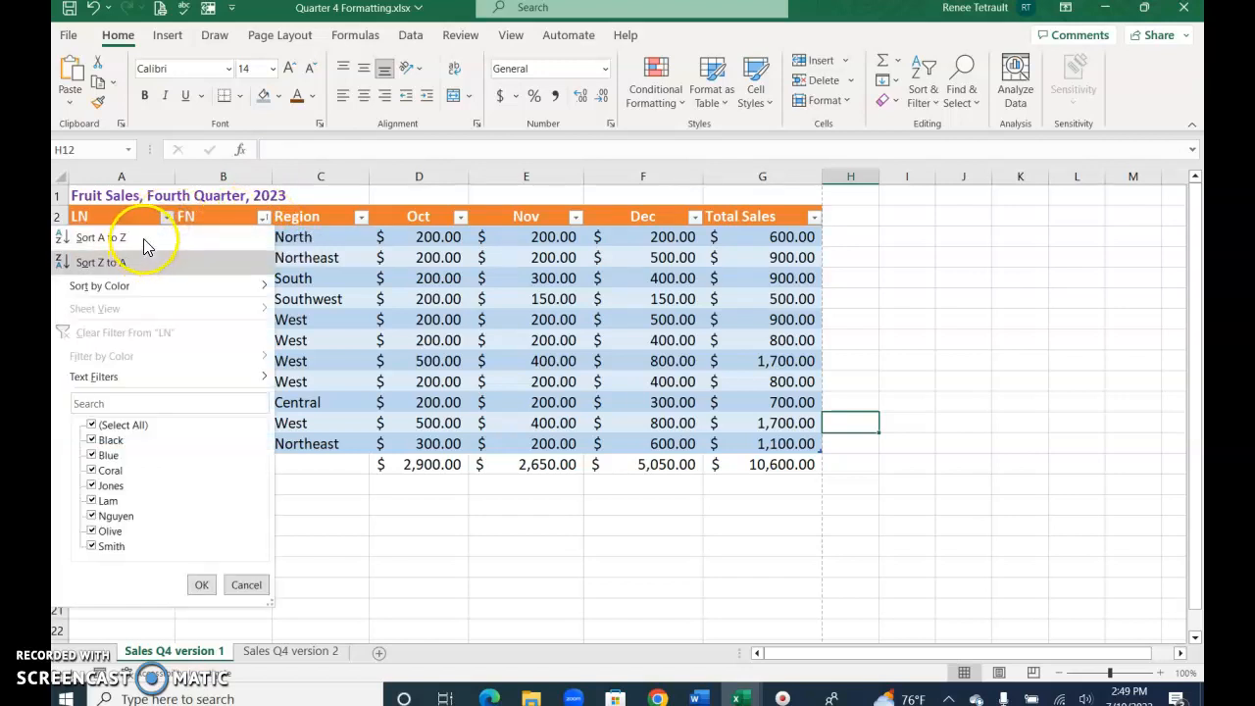
pyautogui.click(101, 238)
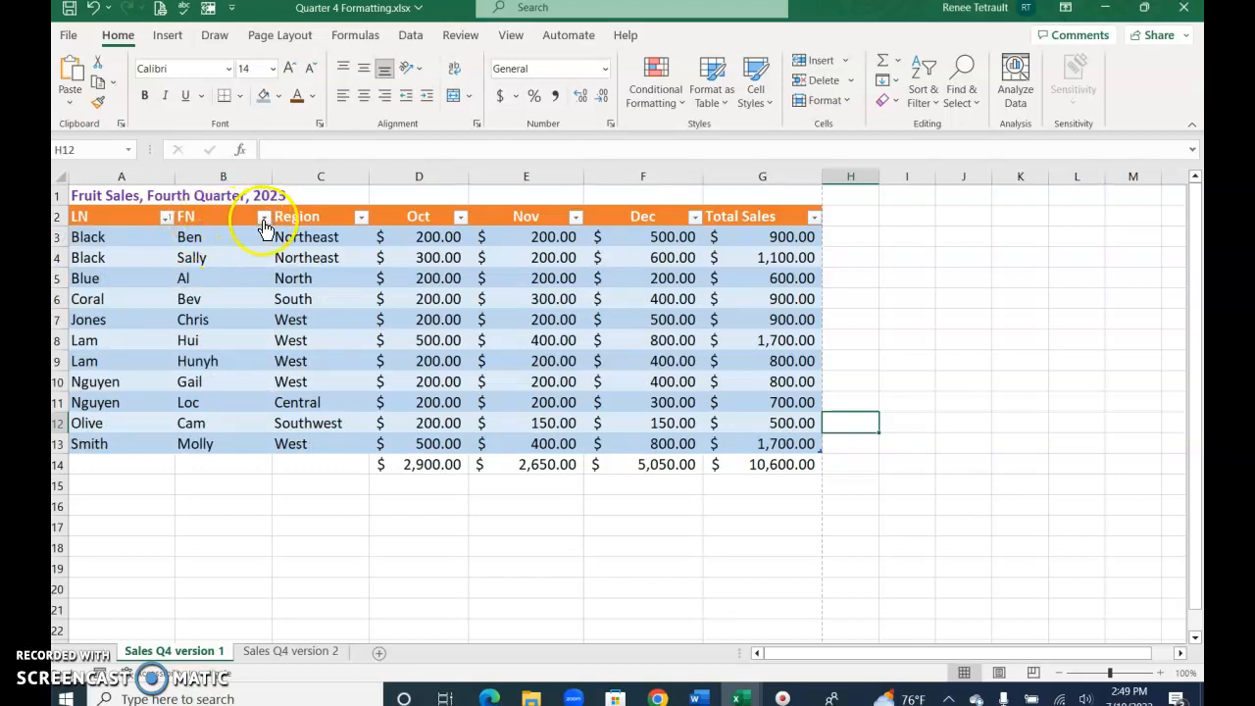
# Step: Undo the name and Total Sales sorts so the table rows return to their original unsorted order
pyautogui.click(93, 10)
pyautogui.click(93, 10)
pyautogui.click(93, 10)
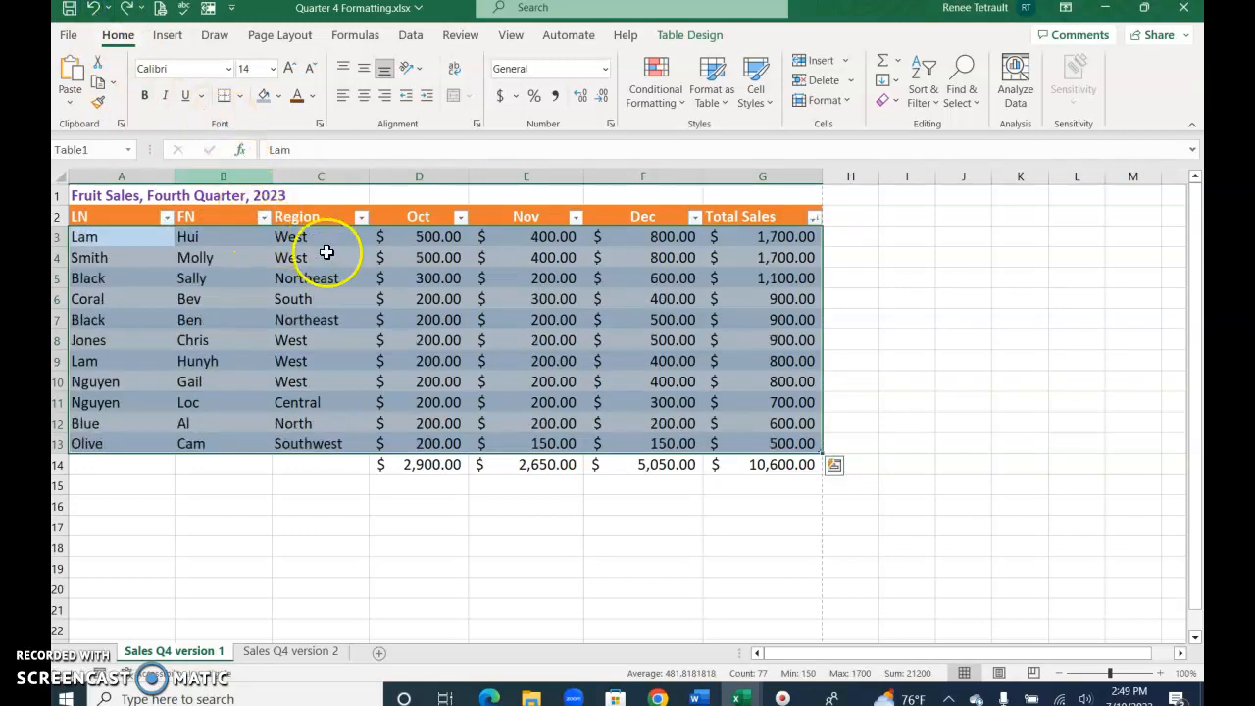
pyautogui.click(95, 9)
pyautogui.click(95, 9)
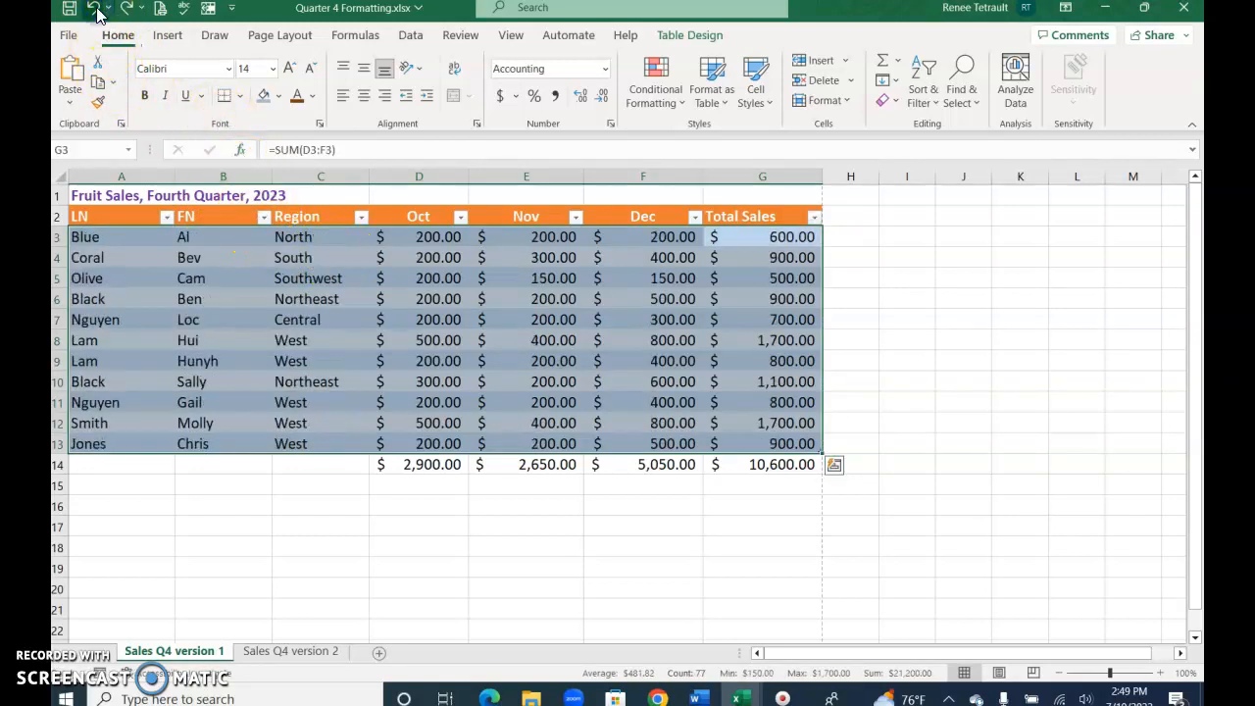
# Step: Sort the table by FN from Z to A, and re-sort it A to Z by FN first and LN second
pyautogui.click(261, 217)
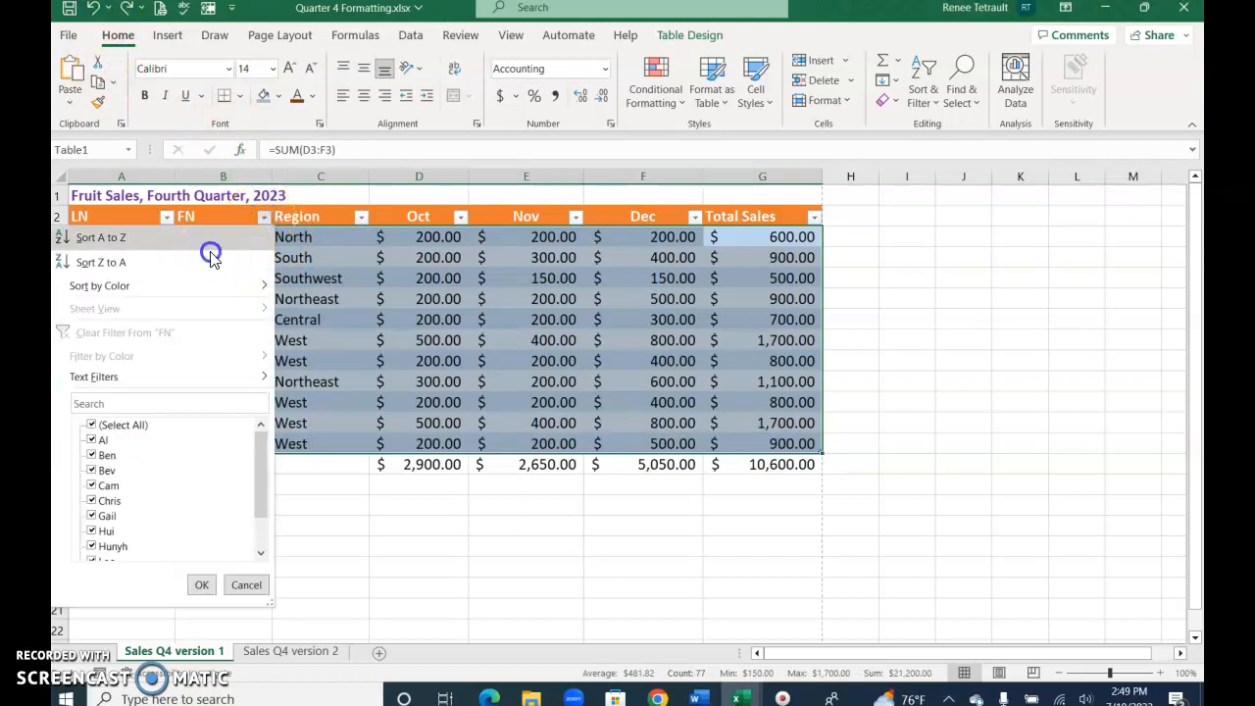
pyautogui.click(204, 260)
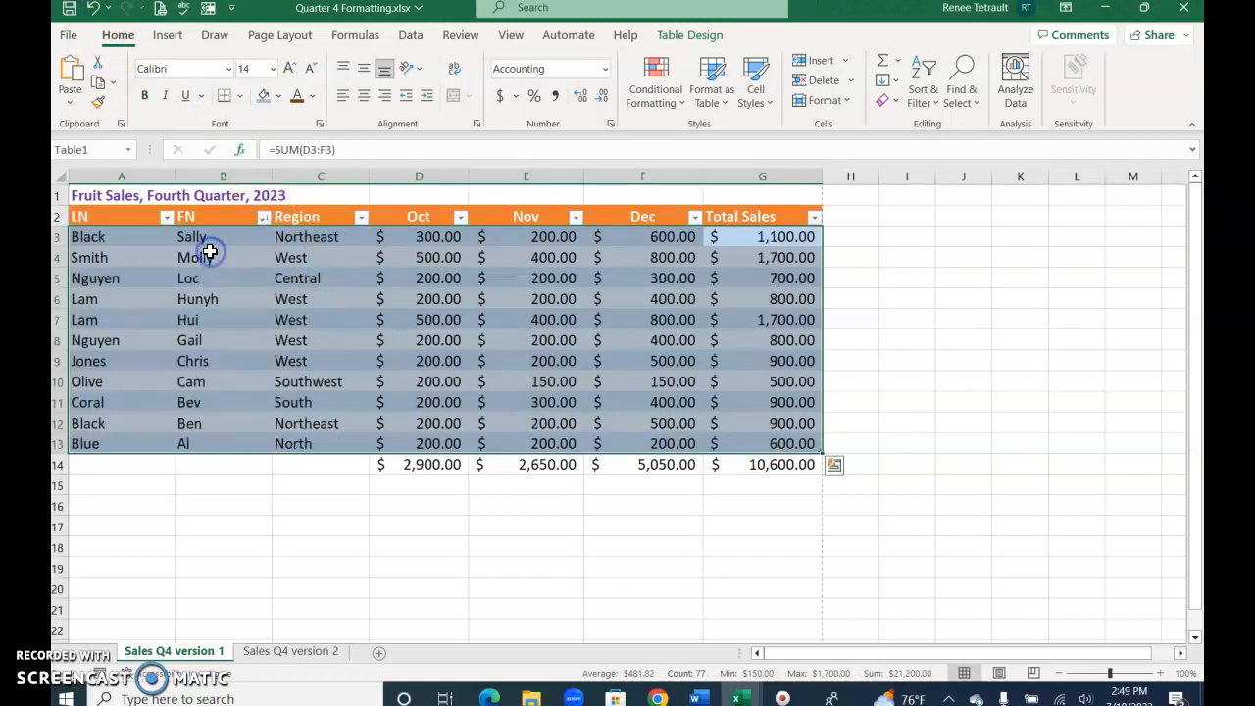
pyautogui.click(262, 218)
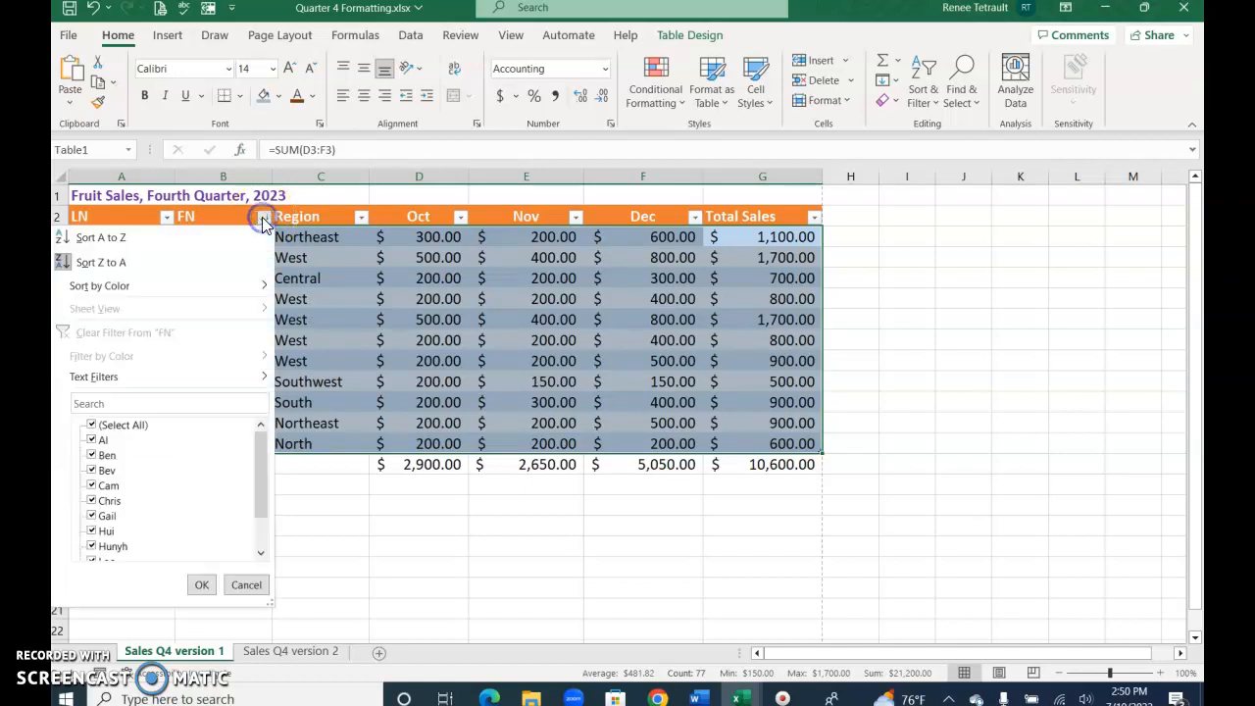
pyautogui.click(216, 238)
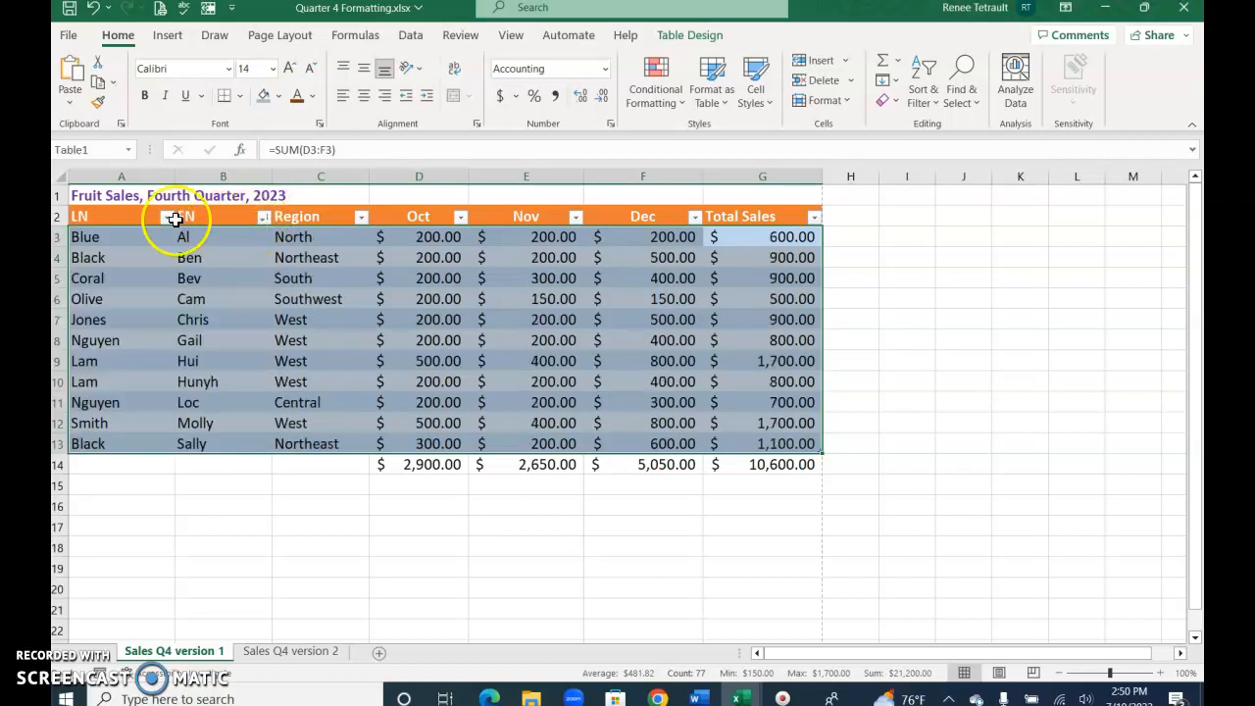
pyautogui.click(168, 218)
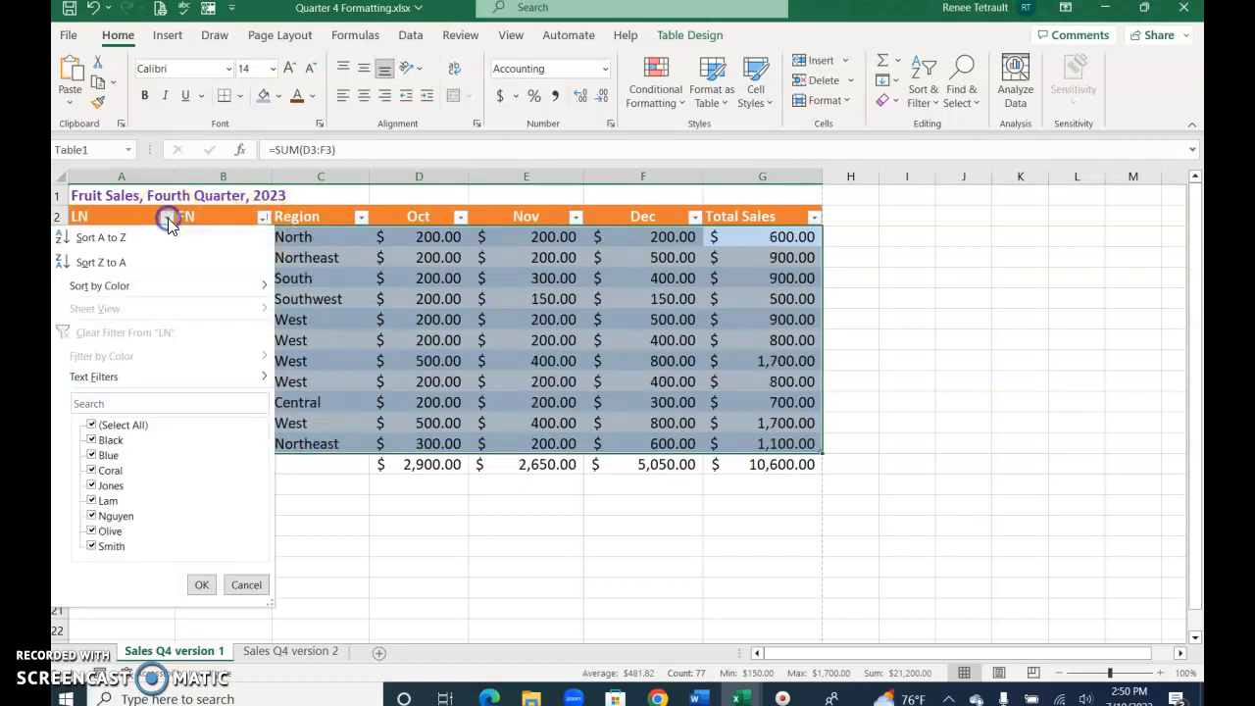
pyautogui.click(98, 239)
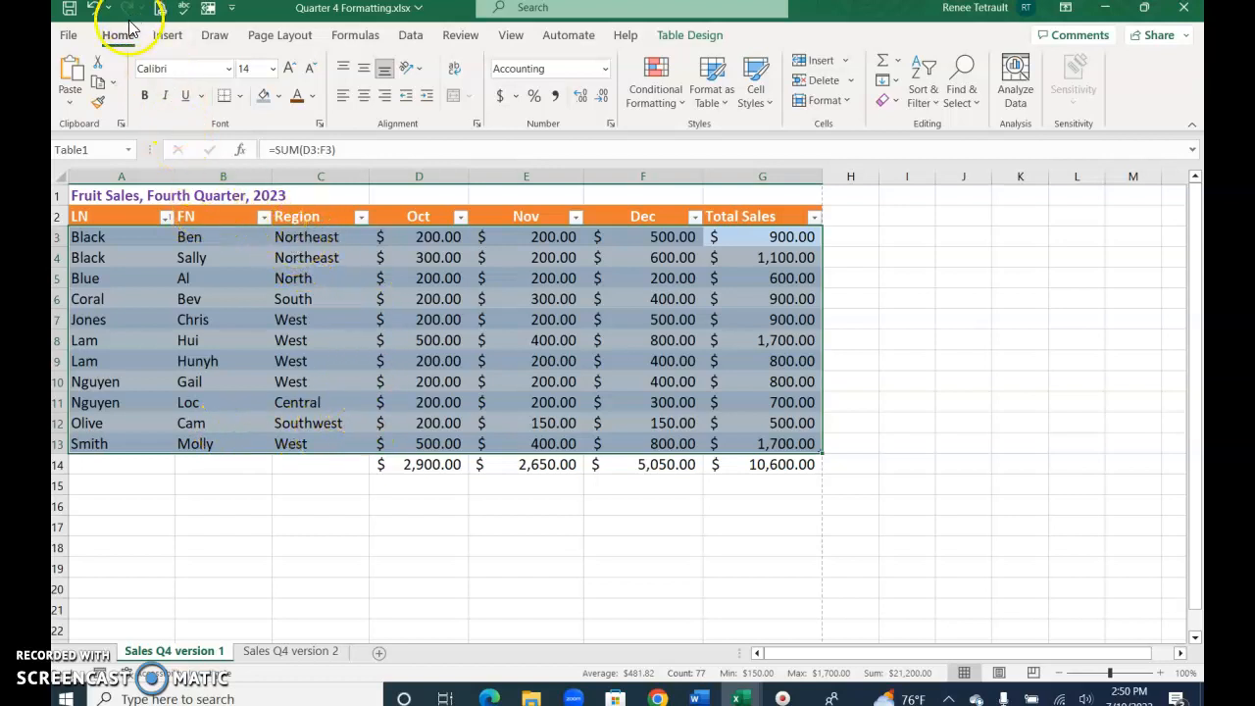
# Step: Undo the LN sort and both FN sorts to restore the original row order
pyautogui.click(97, 13)
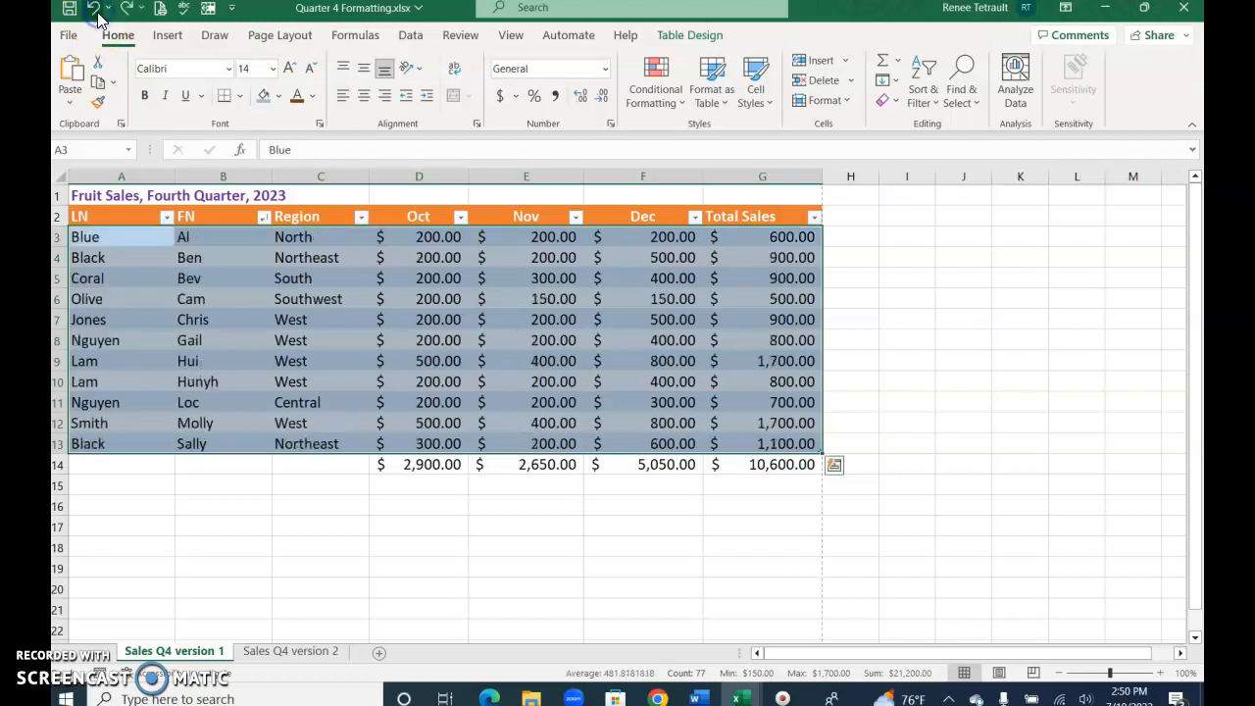
pyautogui.click(97, 13)
pyautogui.click(98, 13)
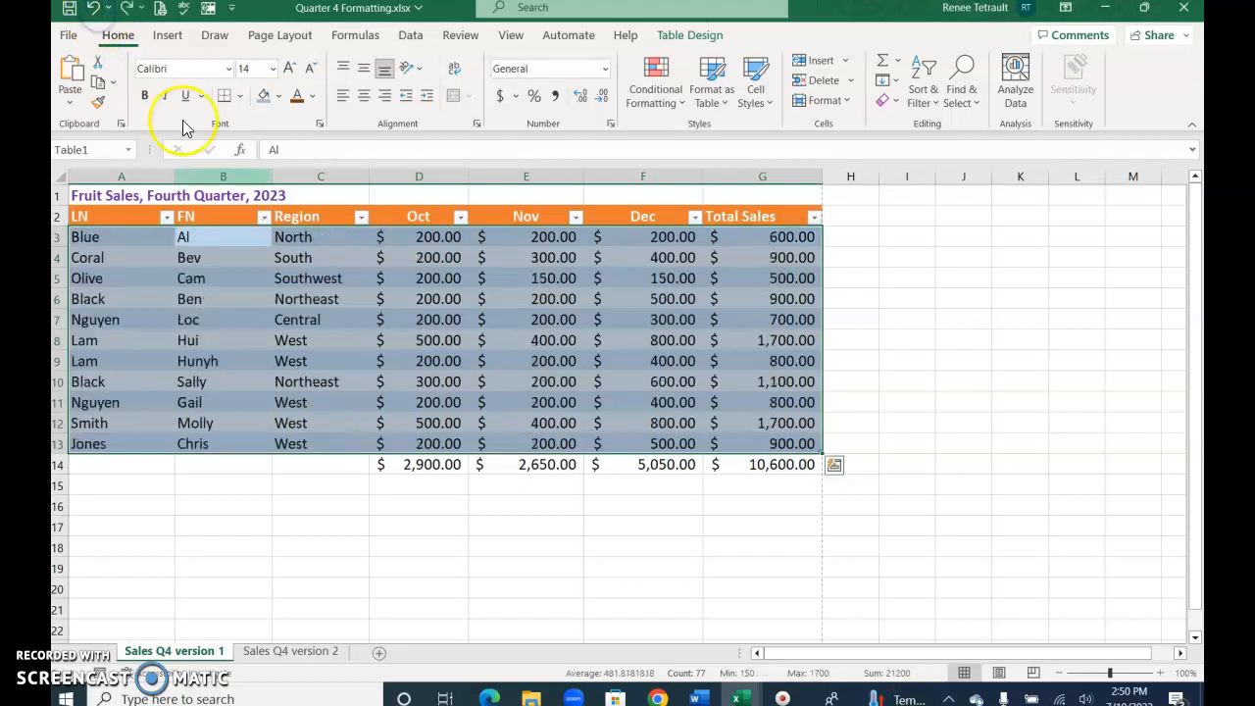
# Step: Start a custom sort on A2:G13 with Region, A to Z, as the first sort level
pyautogui.click(333, 318)
pyautogui.moveTo(123, 215); pyautogui.dragTo(143, 262)
pyautogui.click(315, 319)
pyautogui.moveTo(131, 214); pyautogui.dragTo(740, 440)
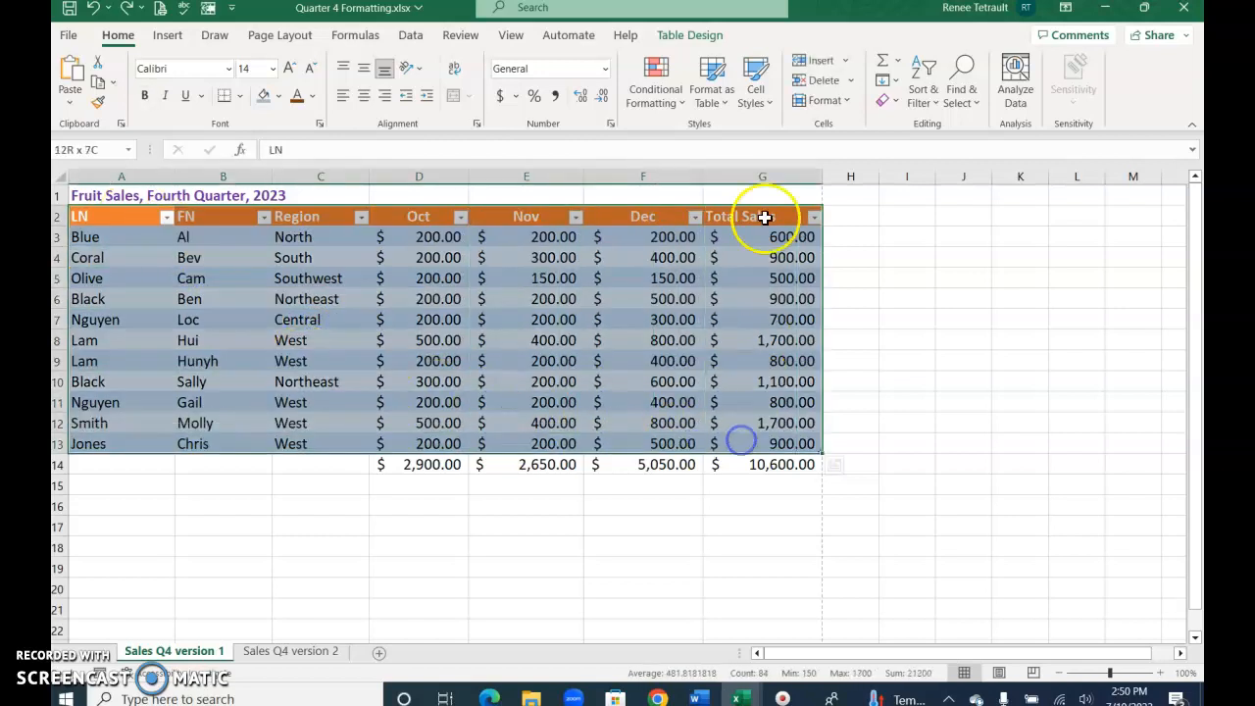
pyautogui.click(931, 104)
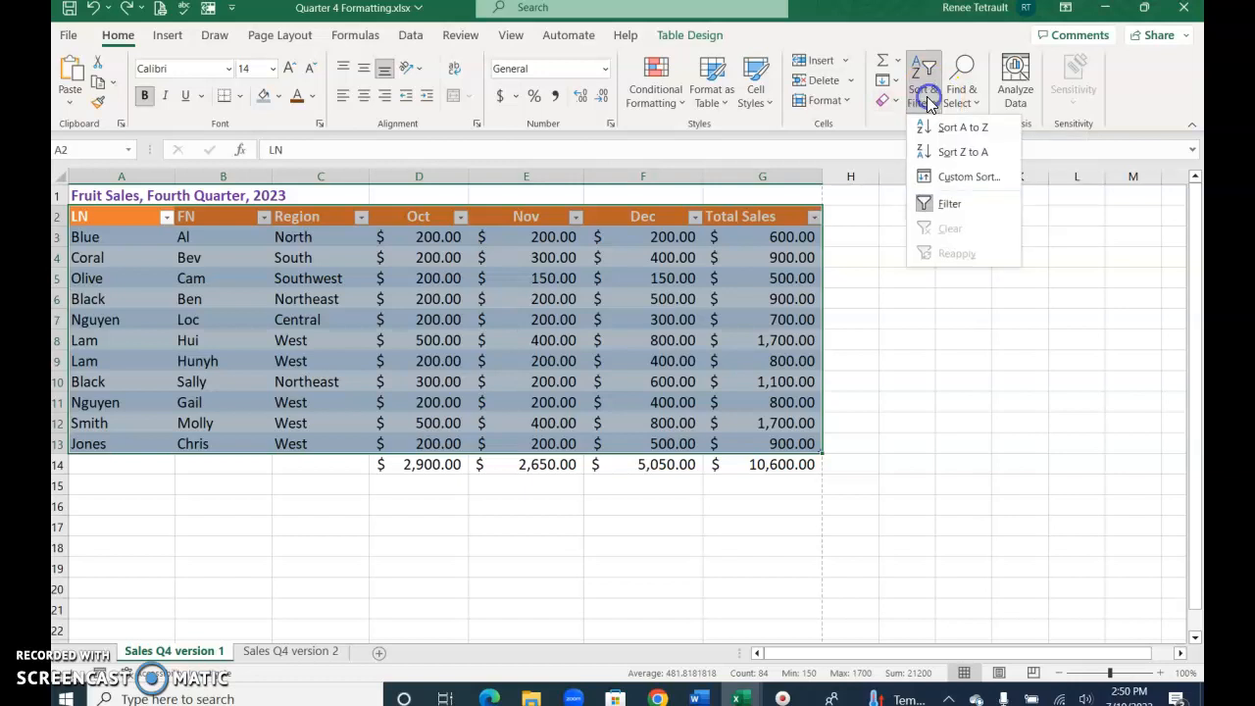
pyautogui.click(952, 178)
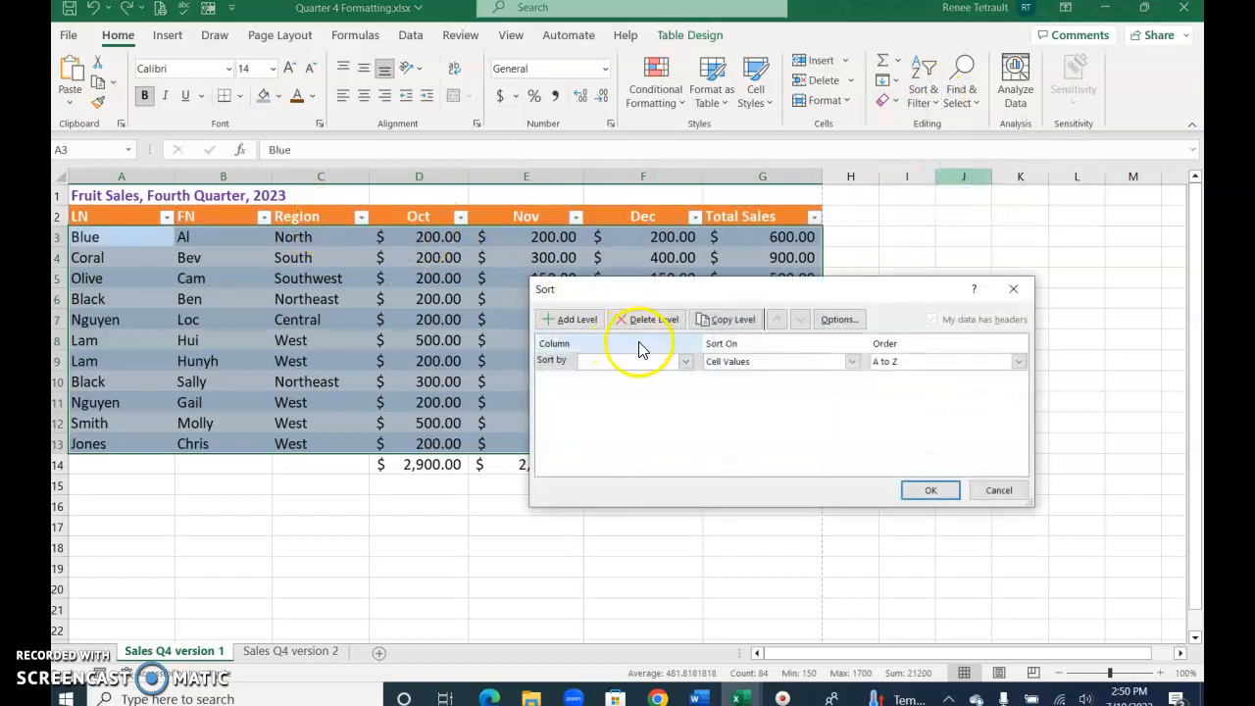
pyautogui.click(685, 362)
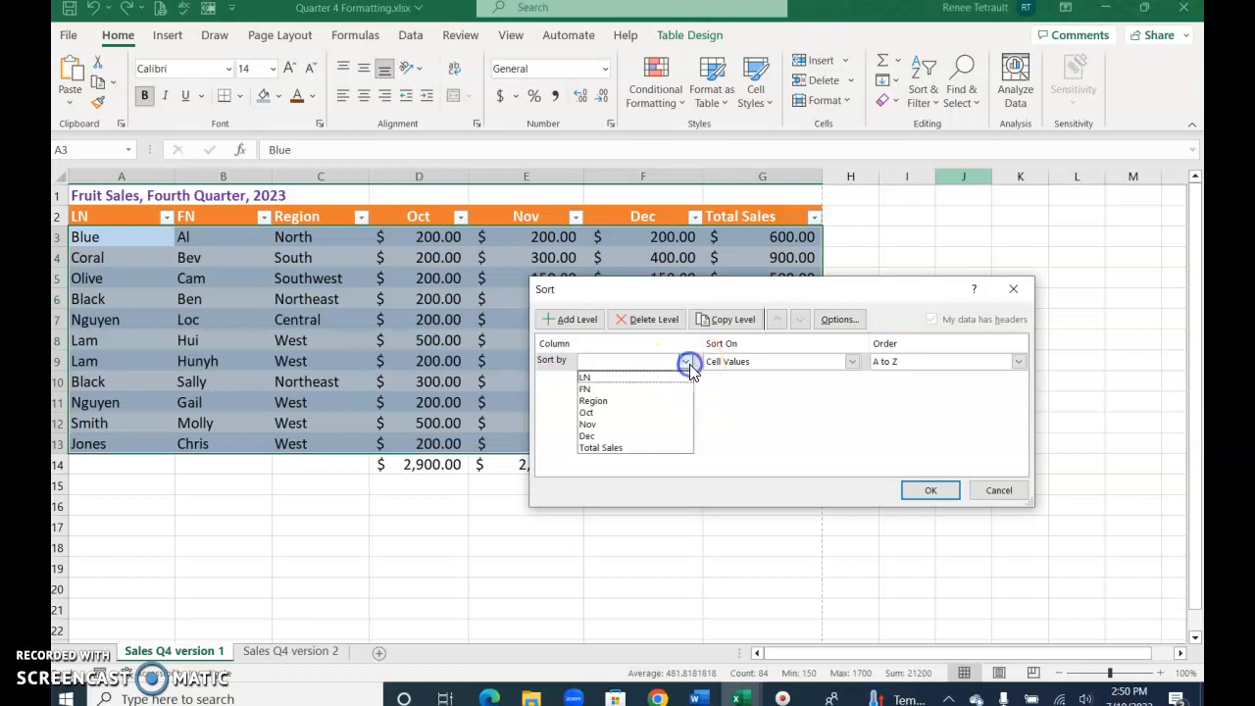
pyautogui.click(601, 400)
# Step: Add LN and FN as the second and third sort levels, both A to Z, and apply the custom sort
pyautogui.click(573, 318)
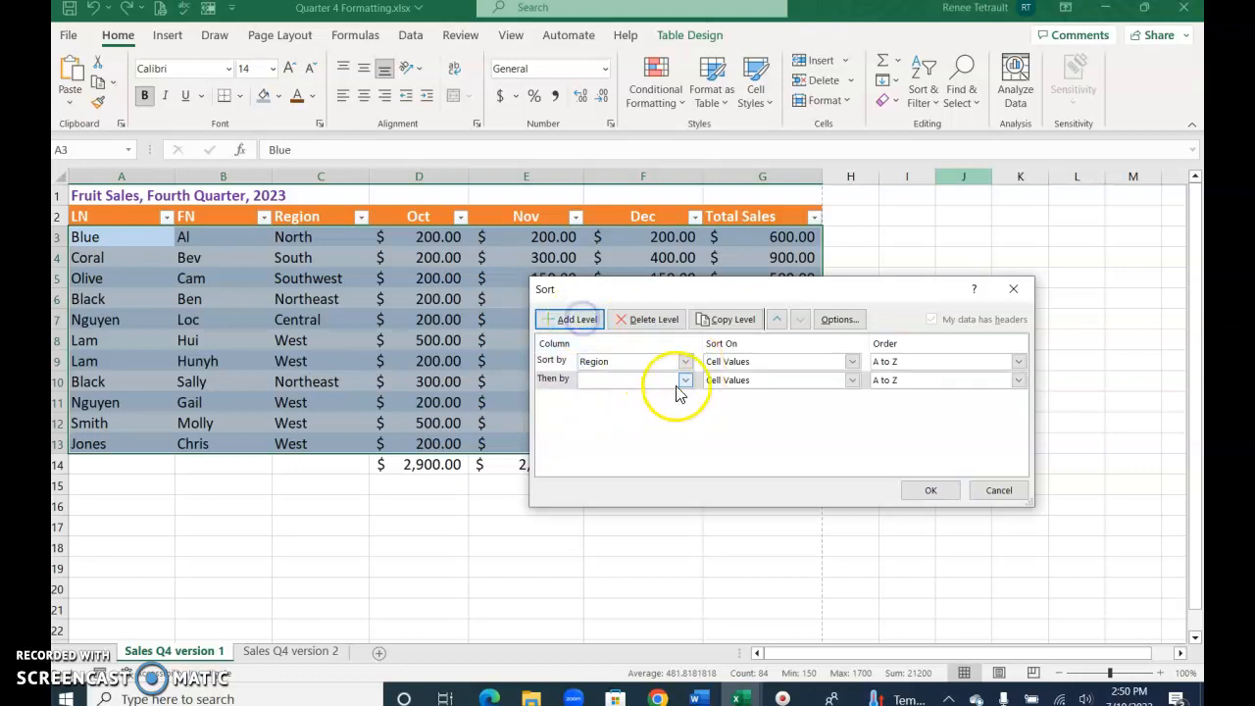
pyautogui.click(685, 381)
pyautogui.click(606, 396)
pyautogui.click(573, 320)
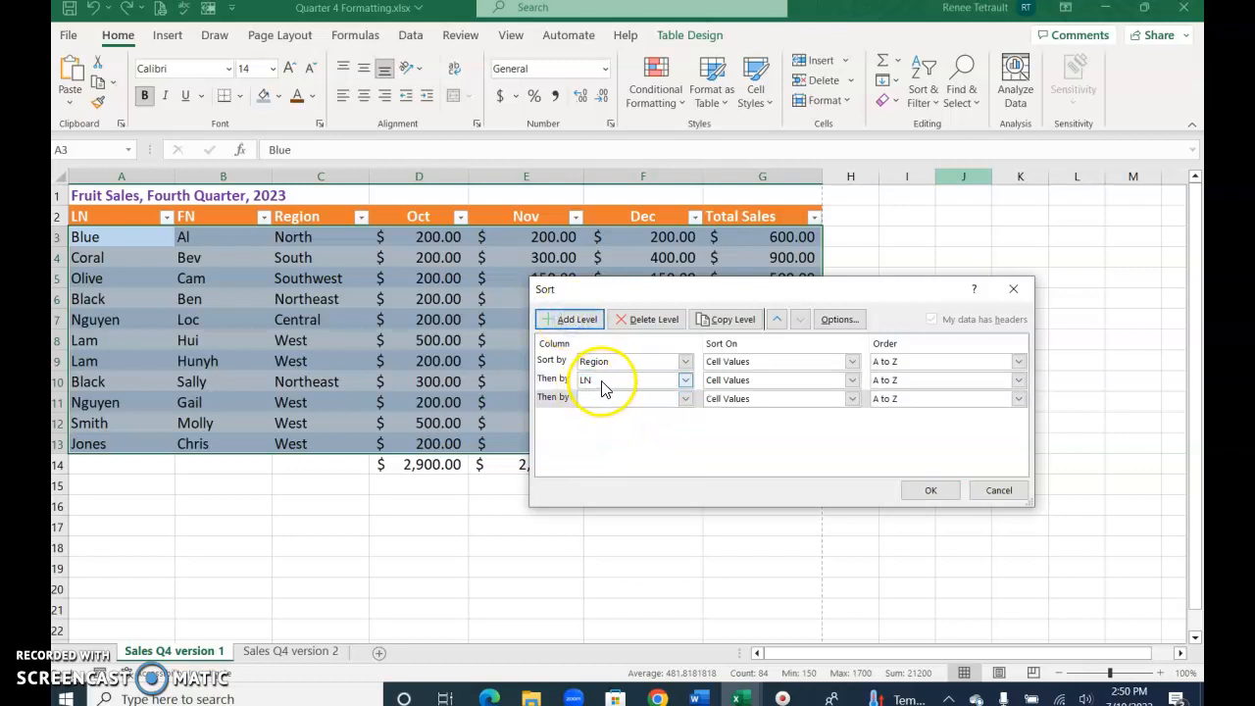
pyautogui.click(686, 398)
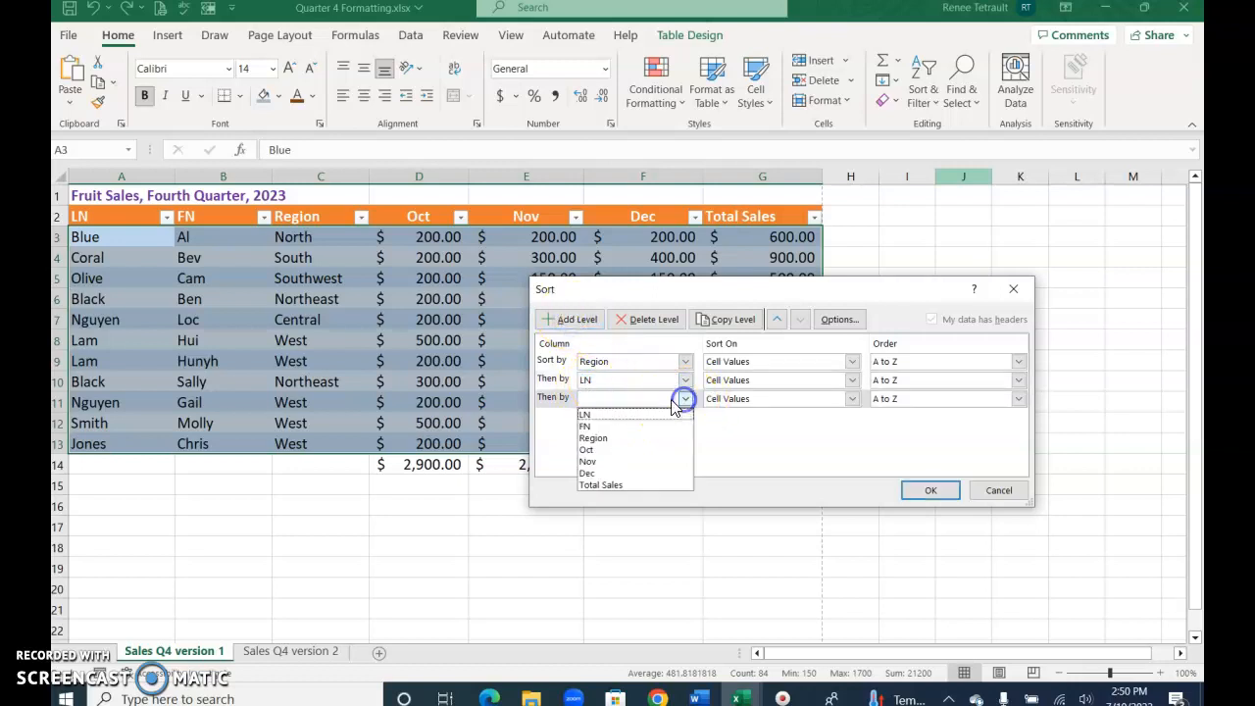
pyautogui.click(594, 427)
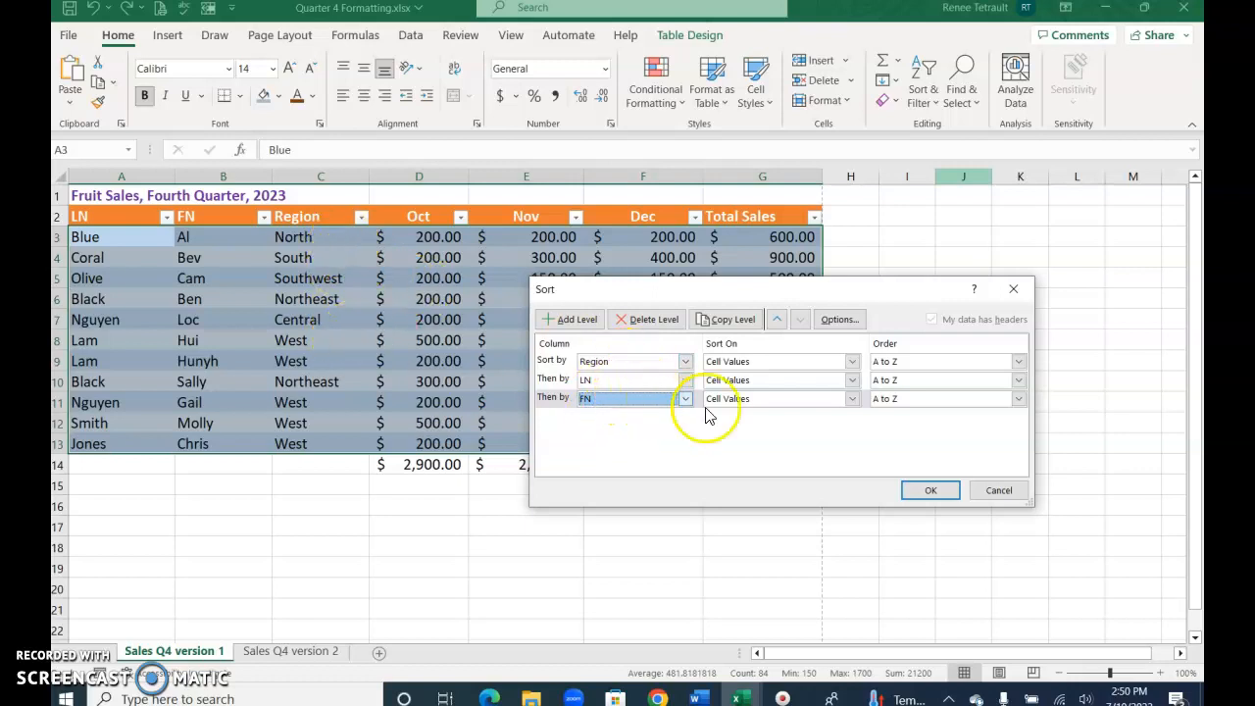
pyautogui.click(923, 493)
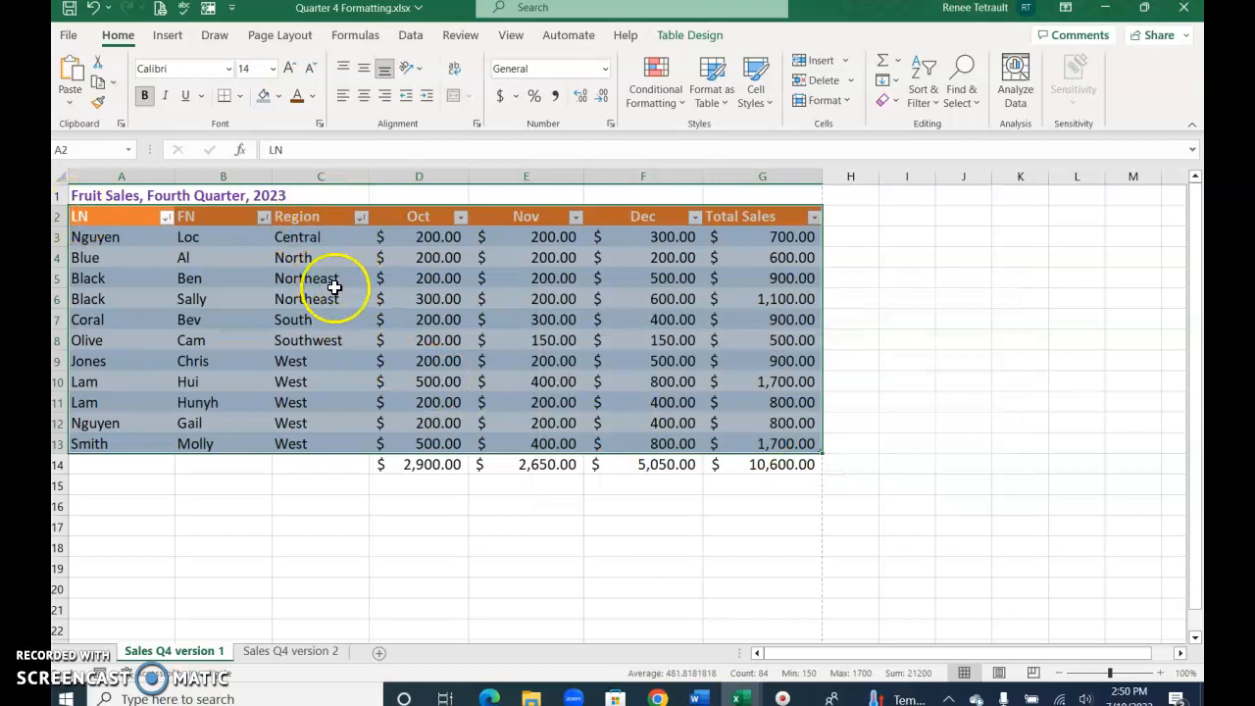
pyautogui.click(381, 323)
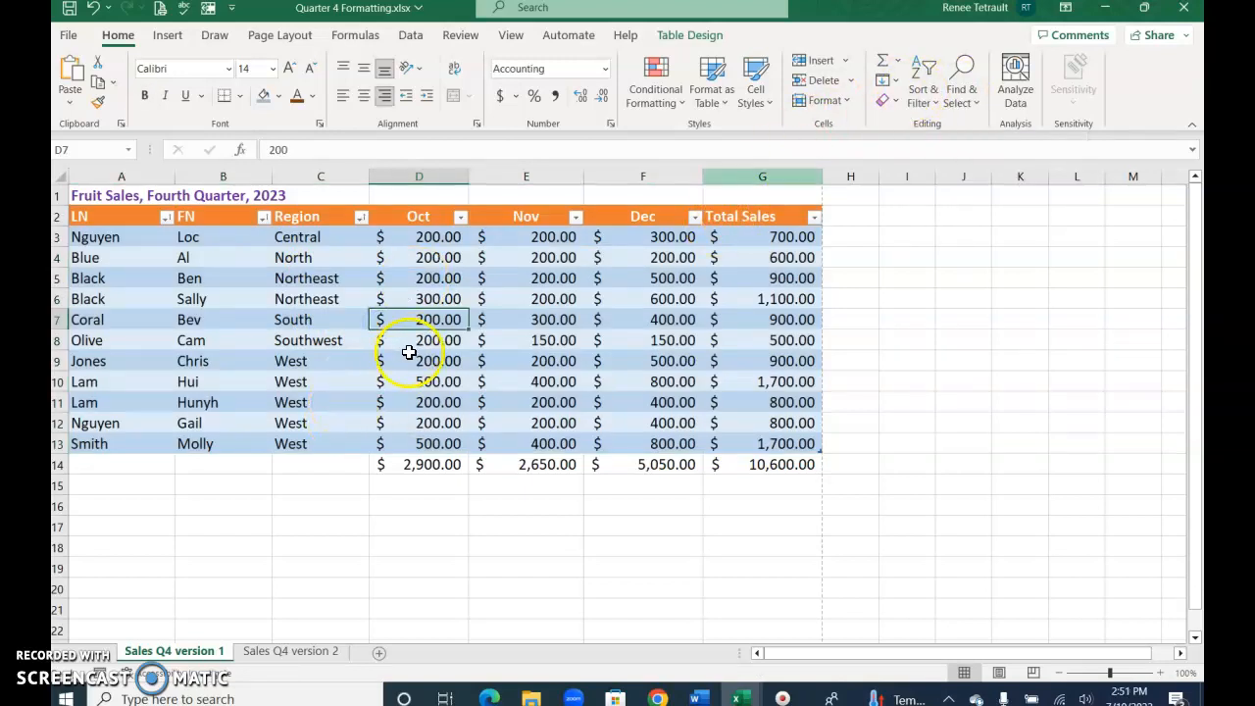
# Step: Filter the Region column to show only North and Northeast, and clear the filter again
pyautogui.click(360, 218)
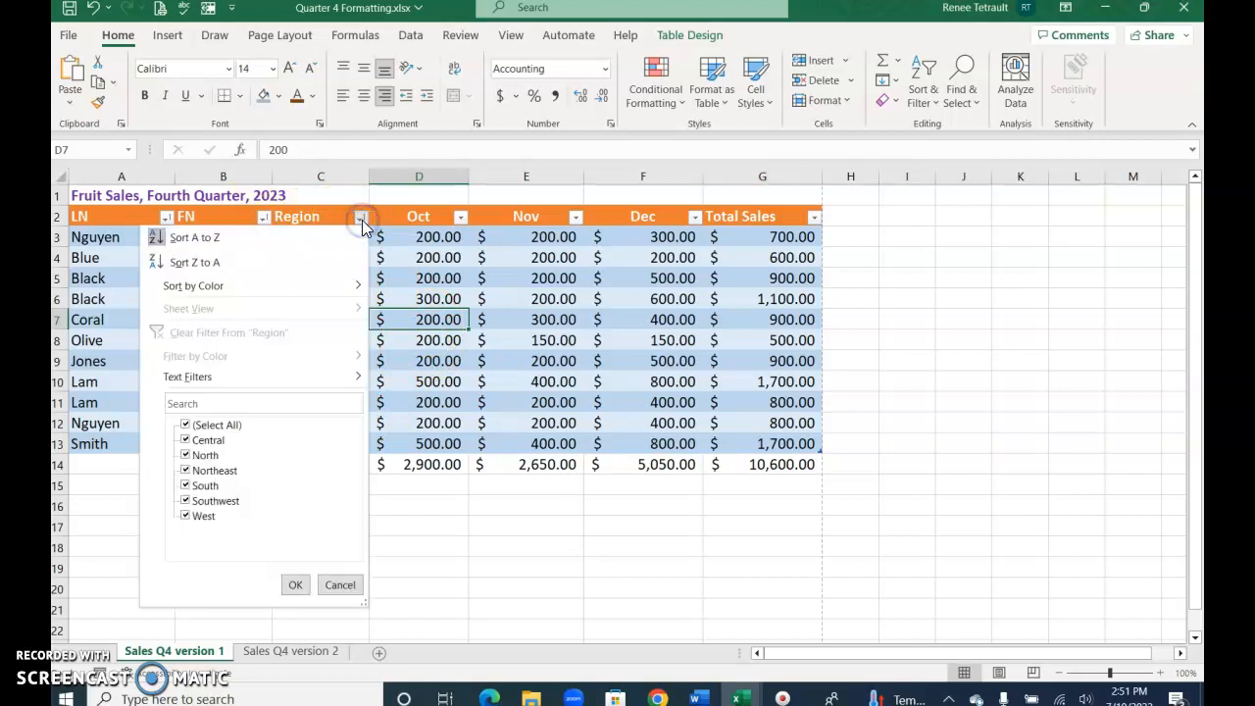
pyautogui.click(185, 428)
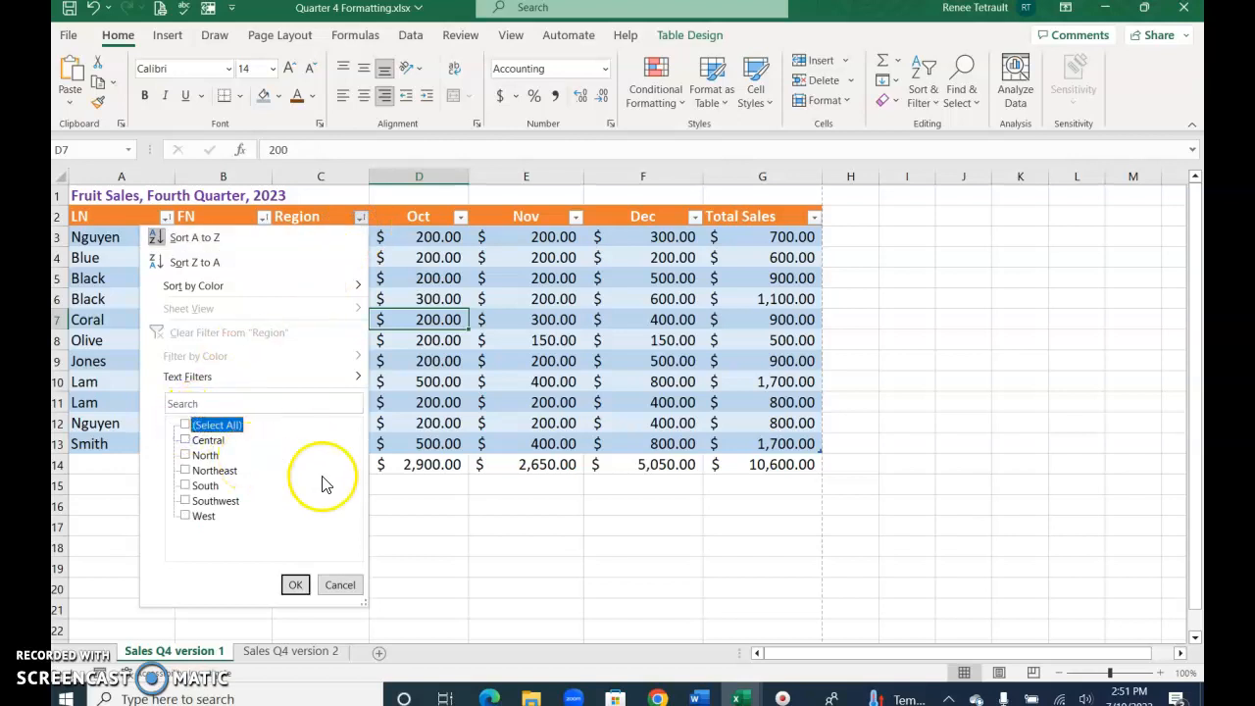
pyautogui.click(185, 456)
pyautogui.click(185, 471)
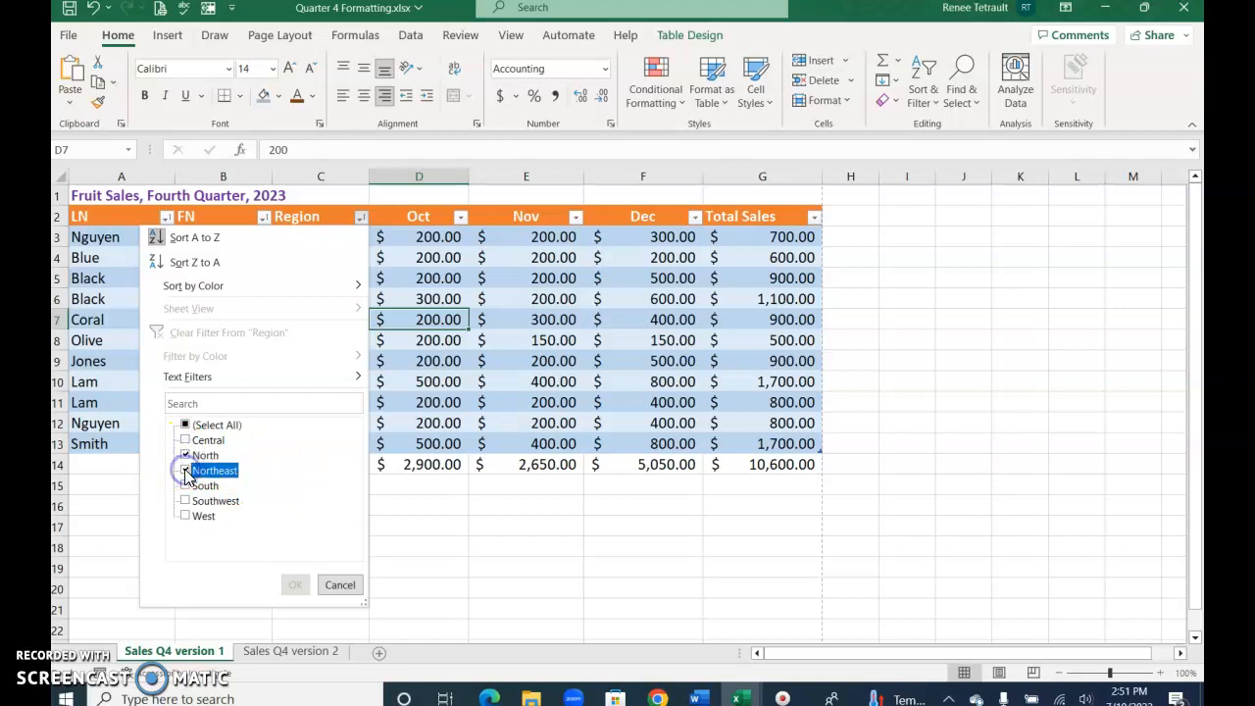
pyautogui.click(292, 585)
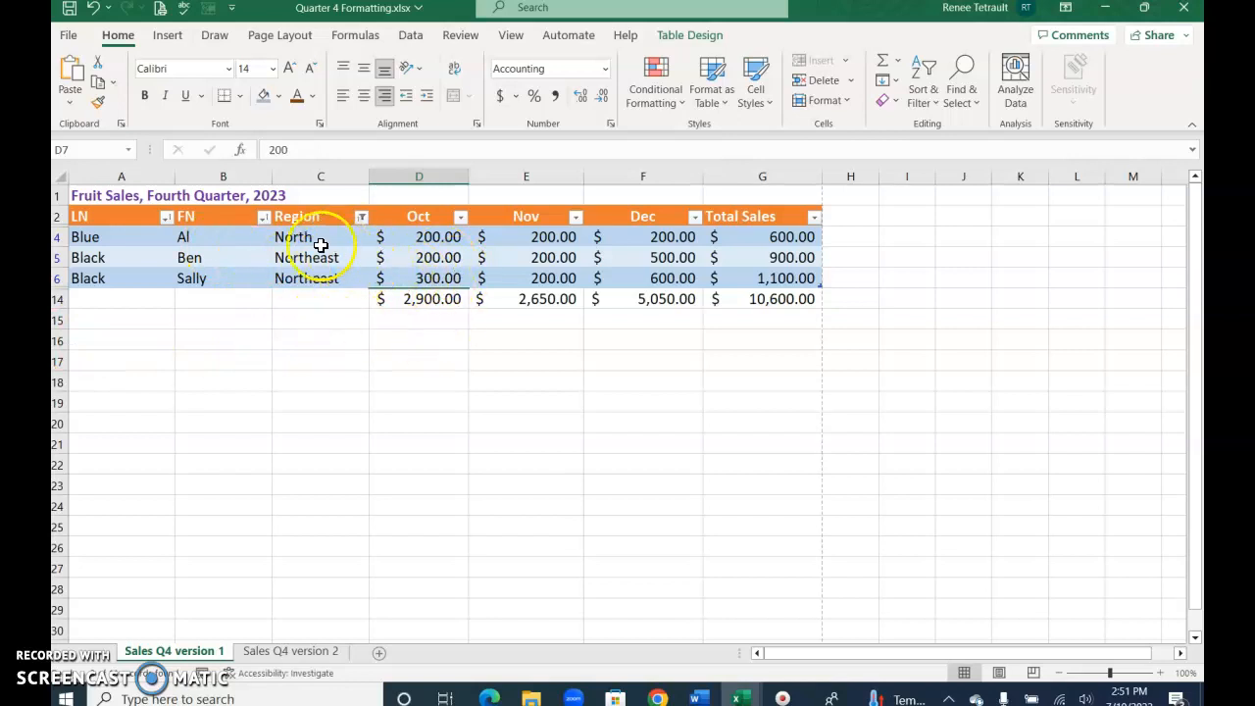
pyautogui.click(362, 217)
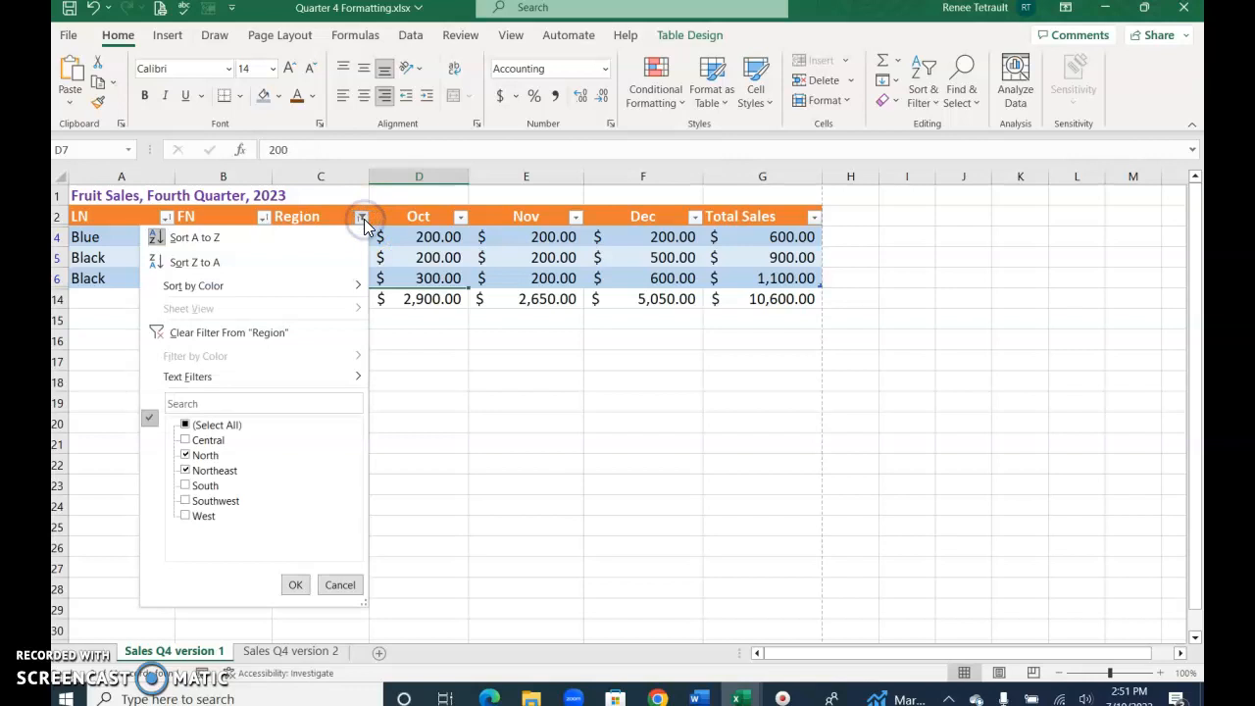
pyautogui.click(276, 333)
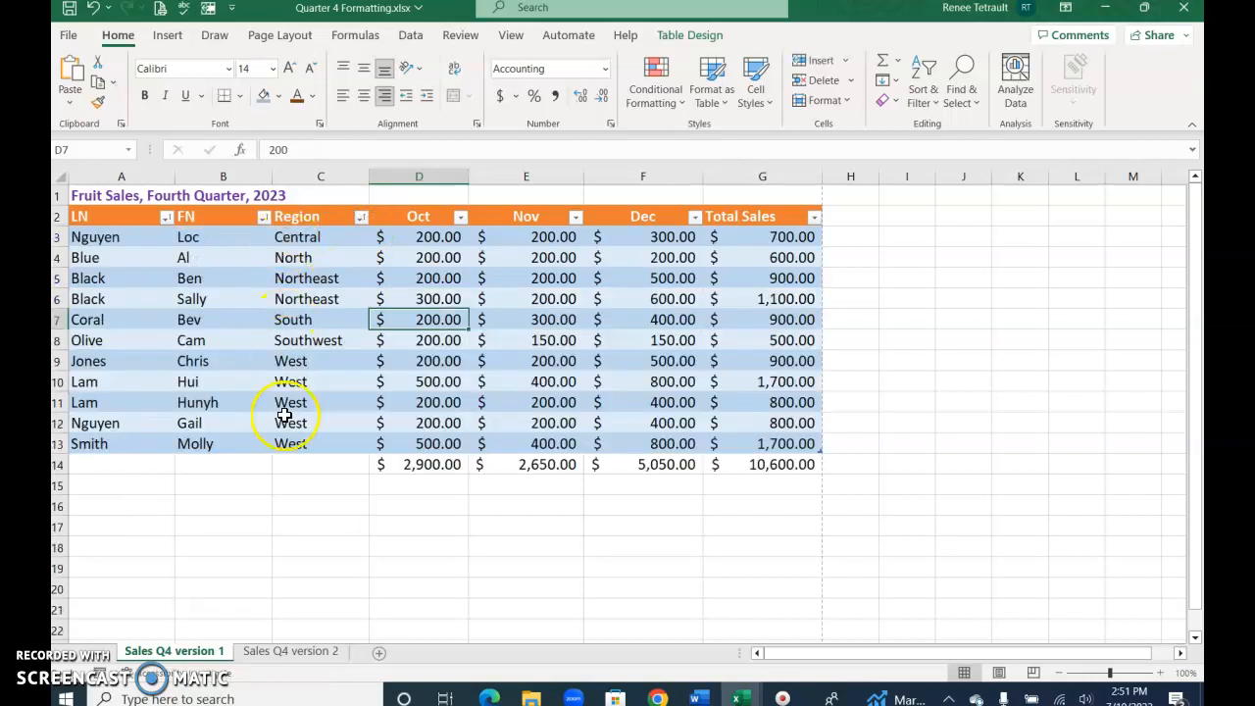
# Step: Filter the Region column to show only the West rows, and clear that filter again
pyautogui.click(363, 218)
pyautogui.click(185, 426)
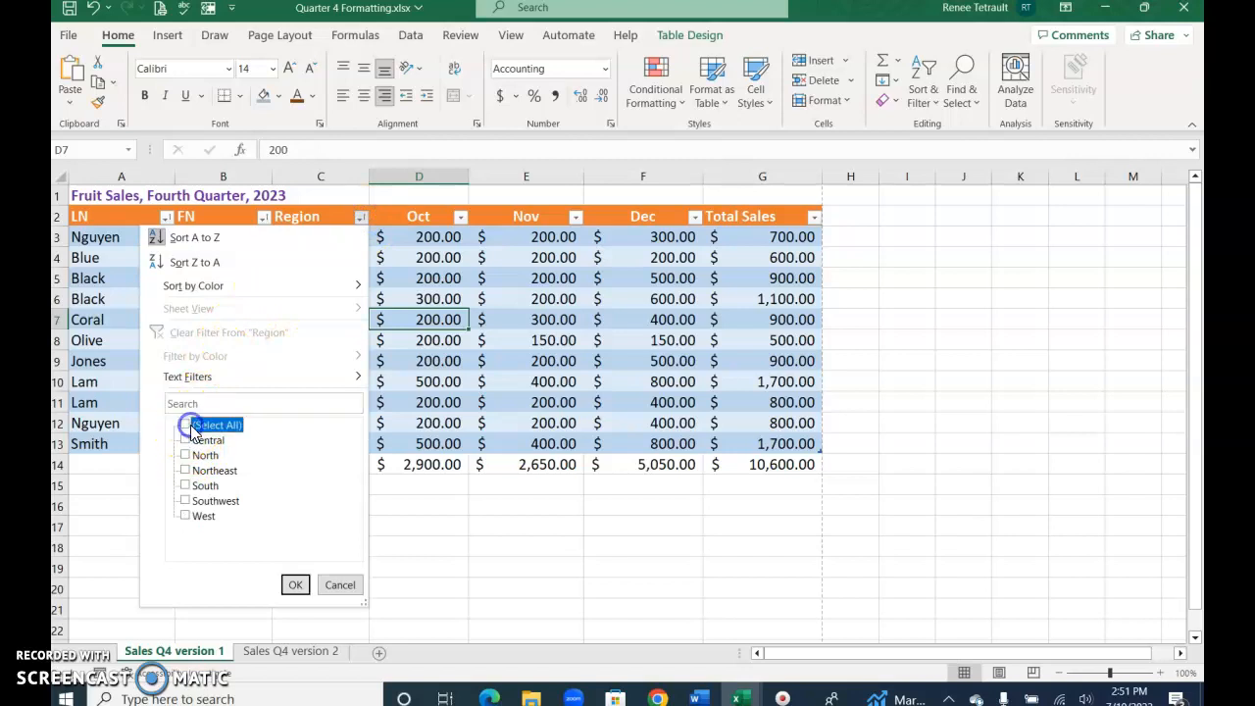
pyautogui.click(185, 515)
pyautogui.click(294, 585)
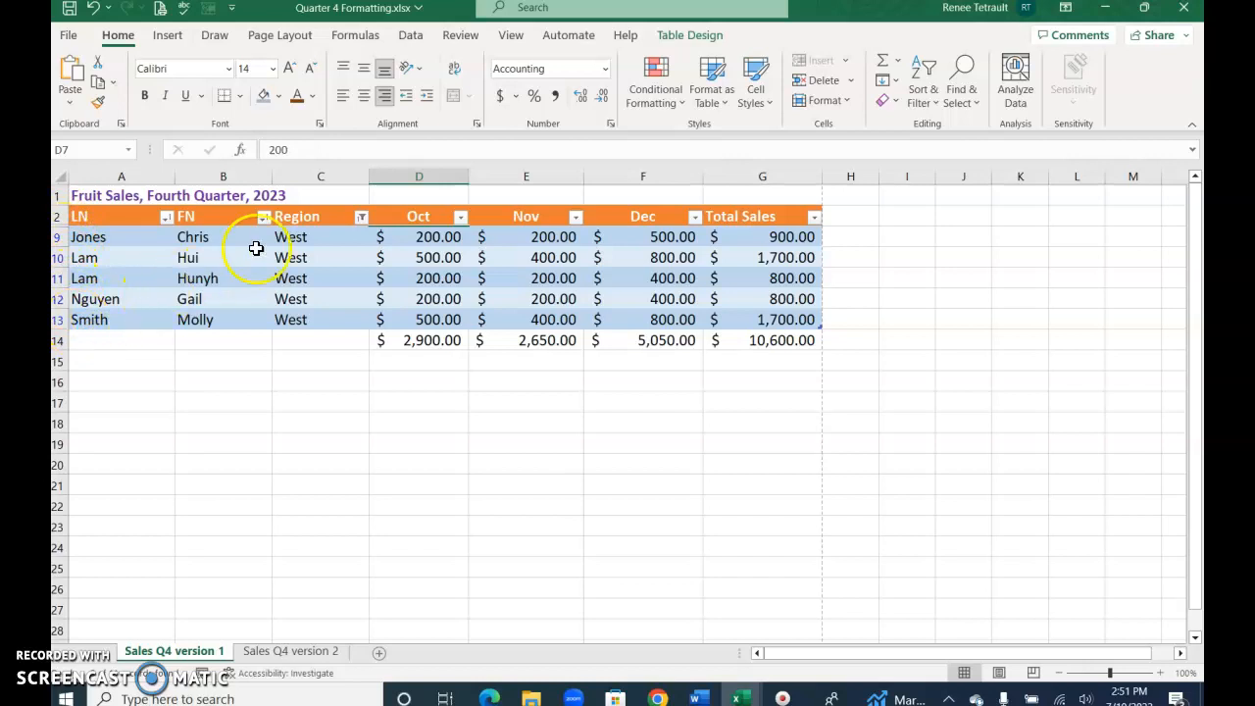
pyautogui.moveTo(370, 222)
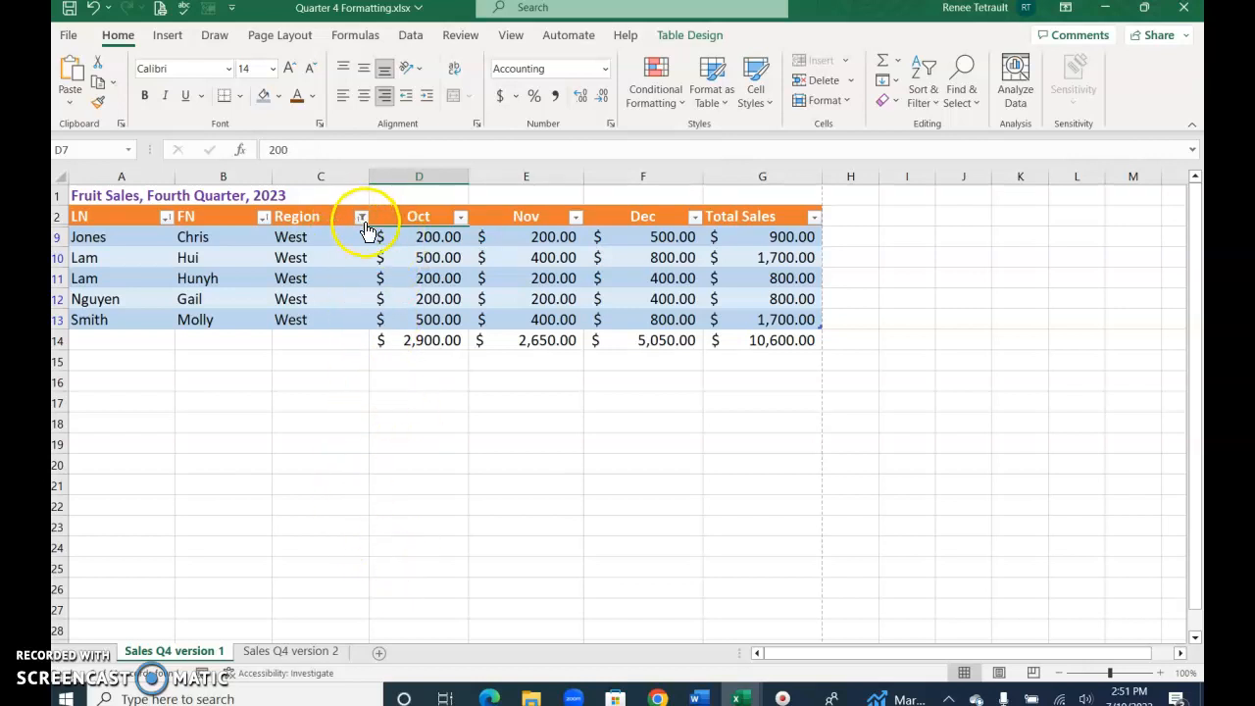
pyautogui.click(362, 218)
pyautogui.click(271, 334)
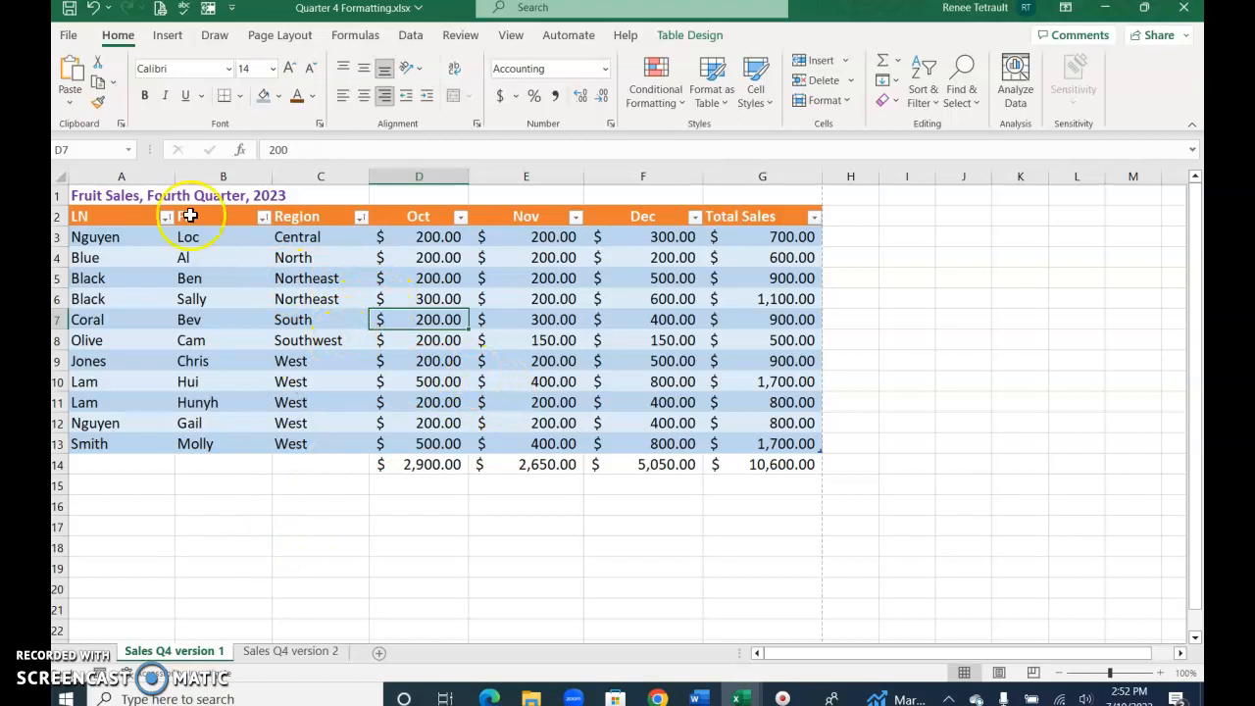
# Step: Check the print preview of the formatted sales table, and return to the worksheet
pyautogui.click(71, 41)
pyautogui.click(71, 41)
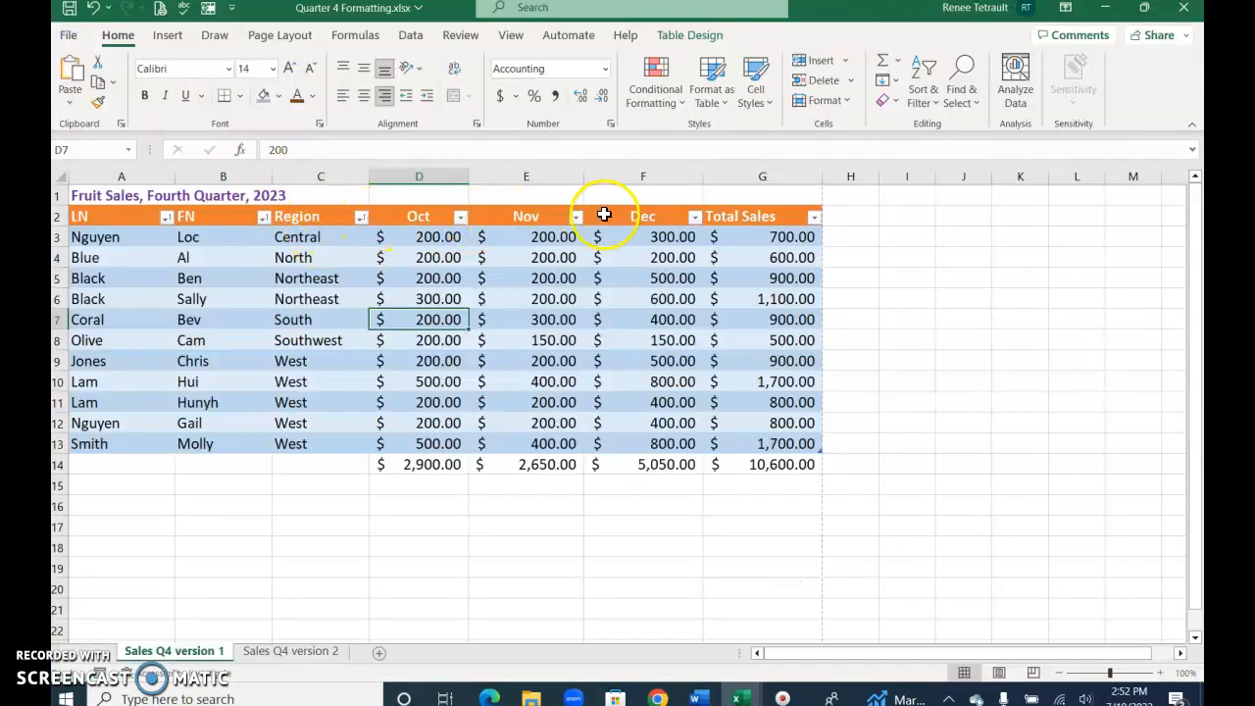
pyautogui.click(79, 37)
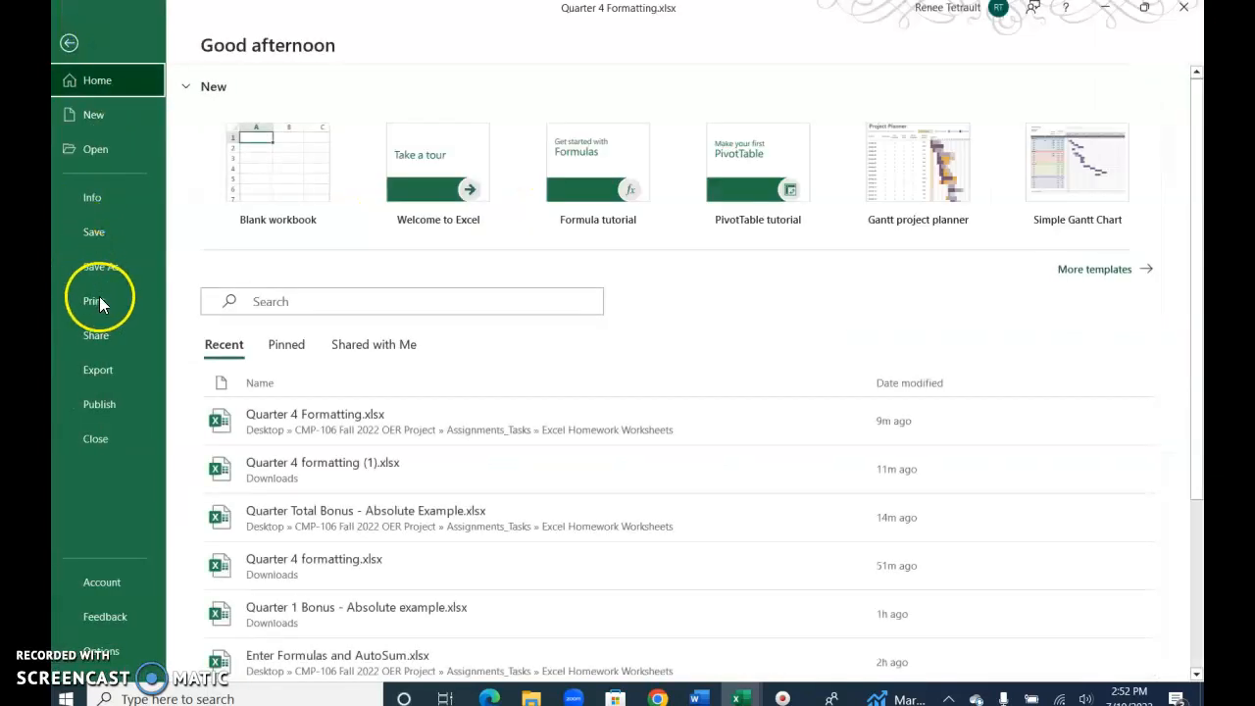
pyautogui.click(94, 301)
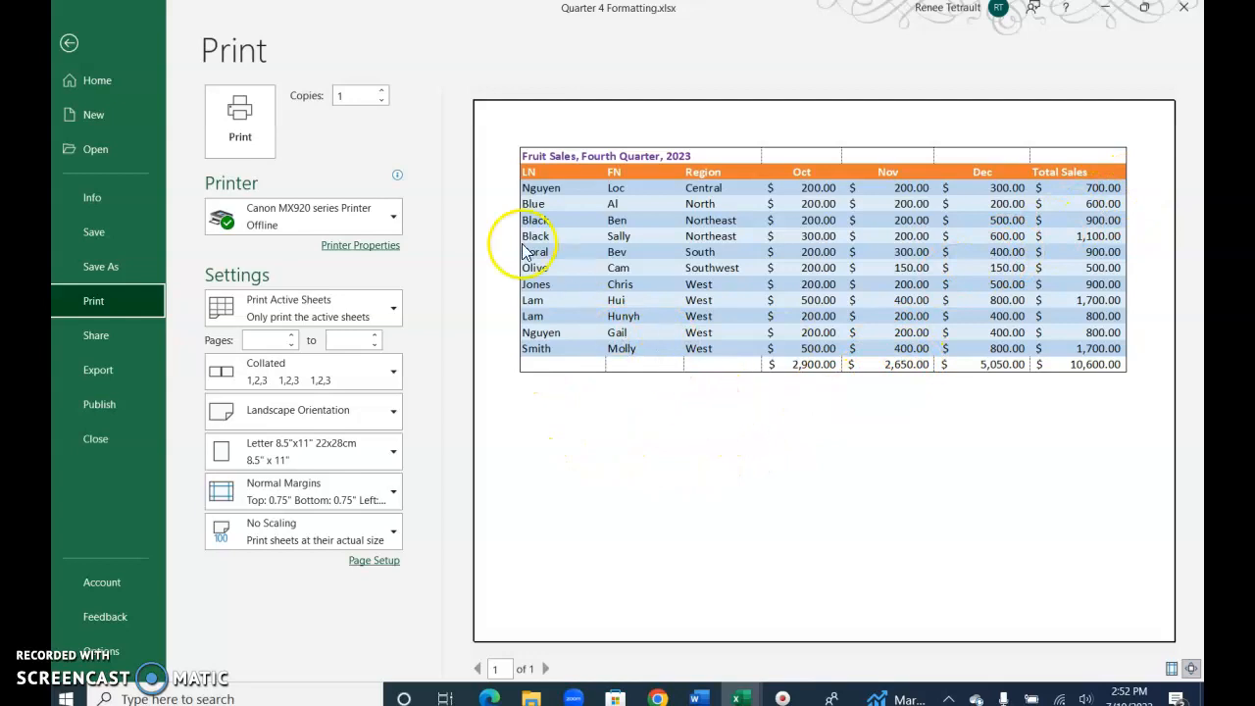
pyautogui.click(69, 44)
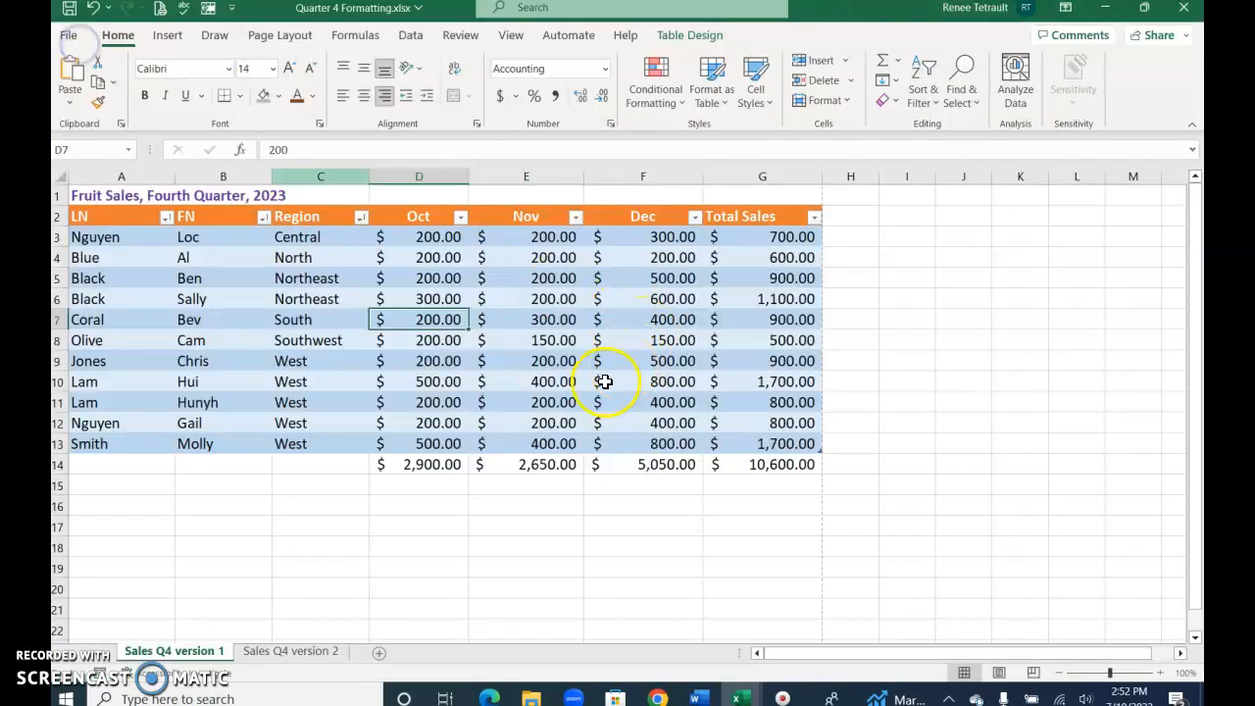